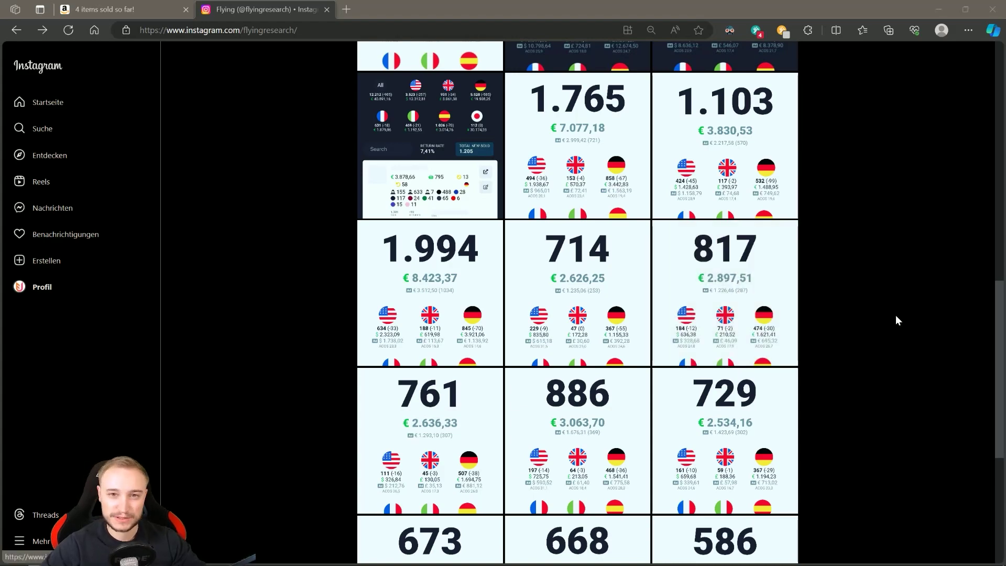
# - Open the October 2022 Instagram post with 1.994 sales, then view Merch statistics showing 2.866 last month
pyautogui.scroll(10, 818, 295)
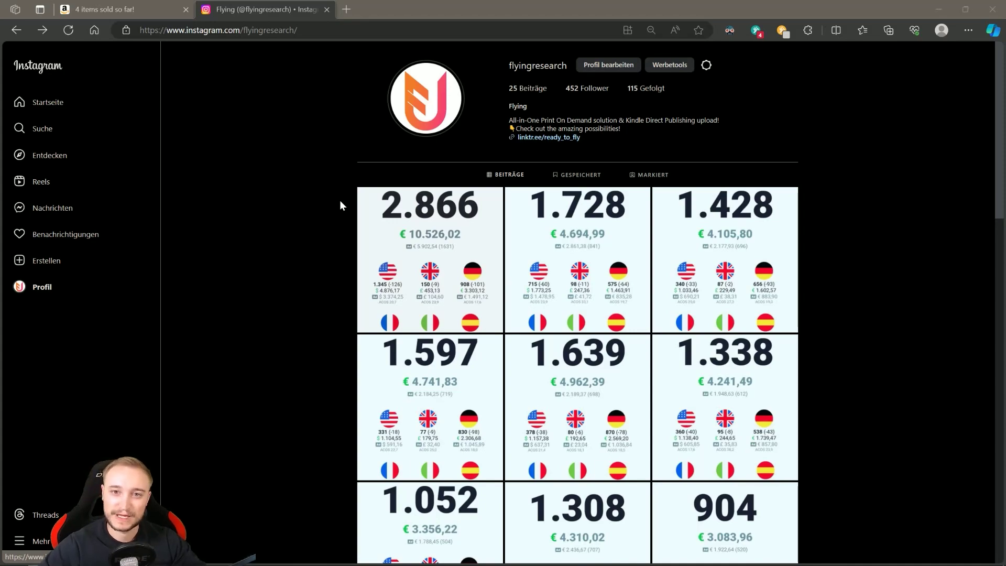
pyautogui.scroll(-3, 328, 192)
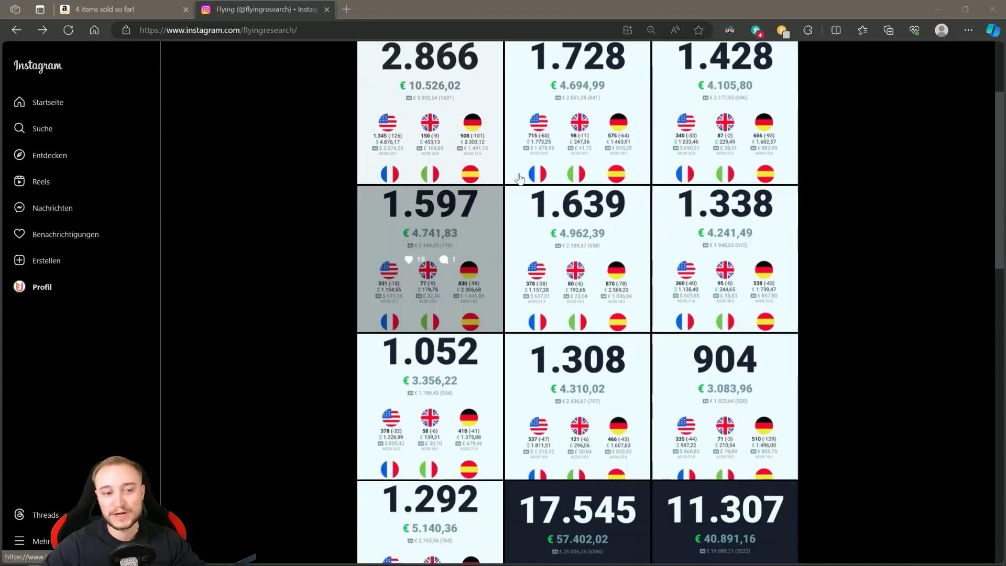
pyautogui.scroll(-10, 337, 326)
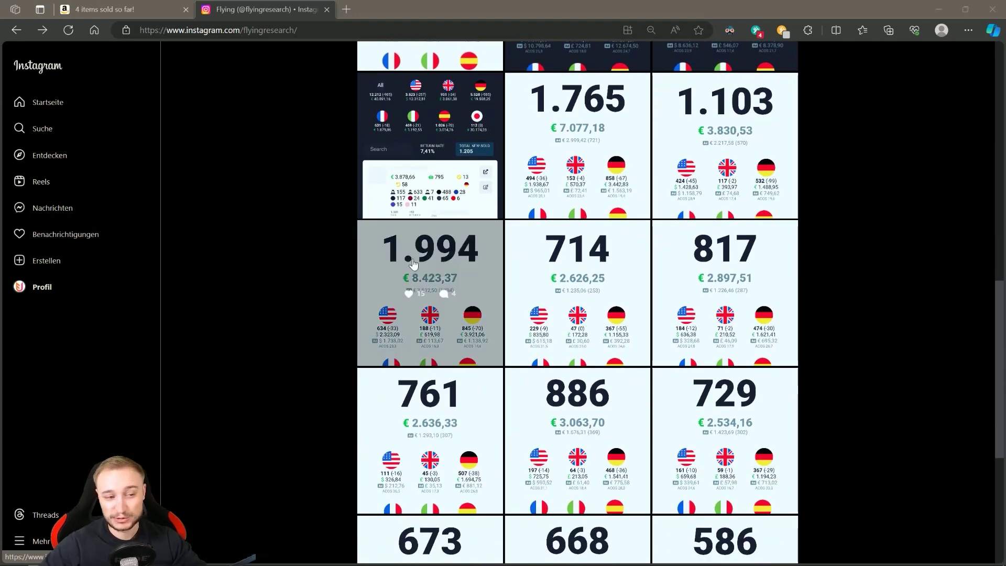
pyautogui.click(369, 288)
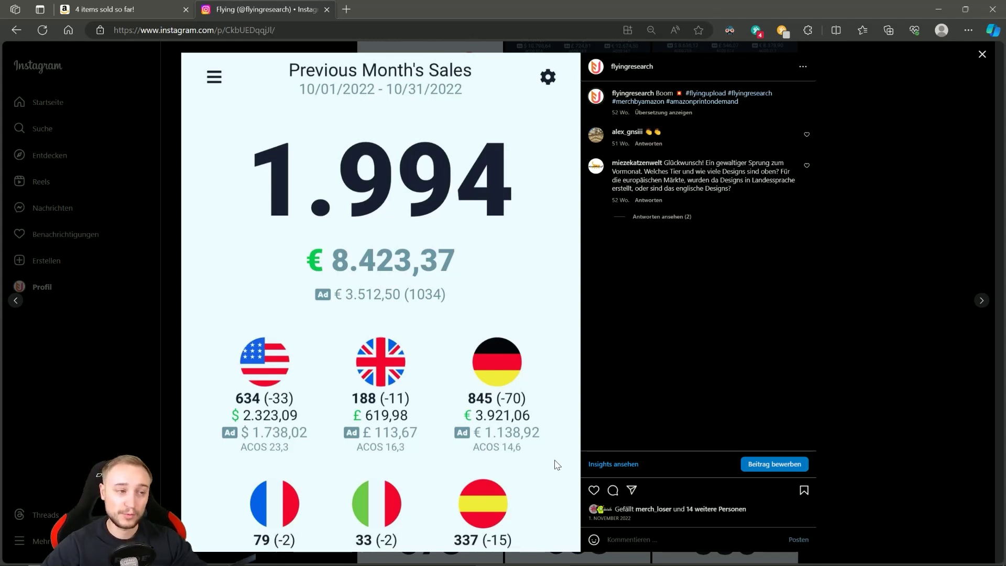
pyautogui.click(122, 12)
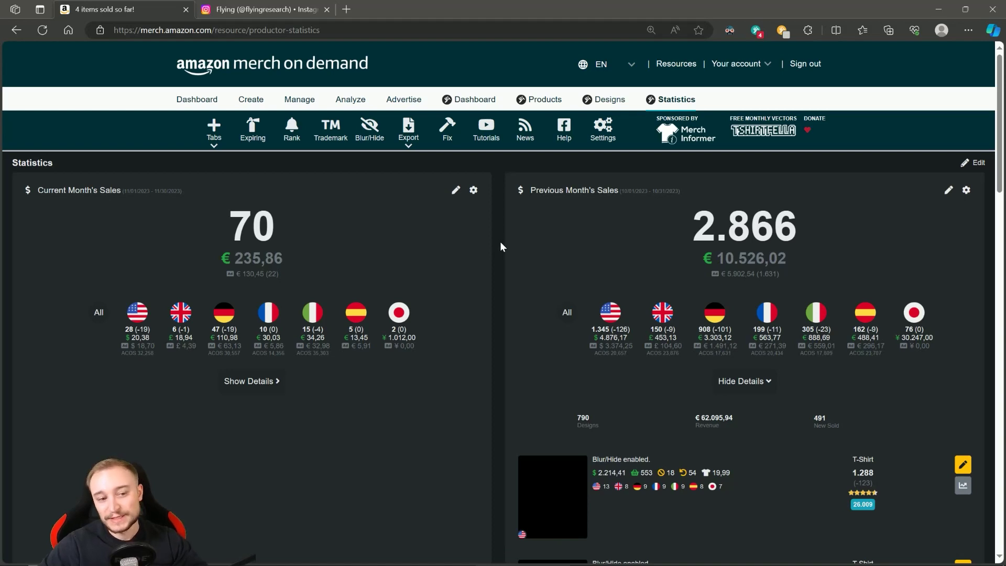
pyautogui.click(281, 9)
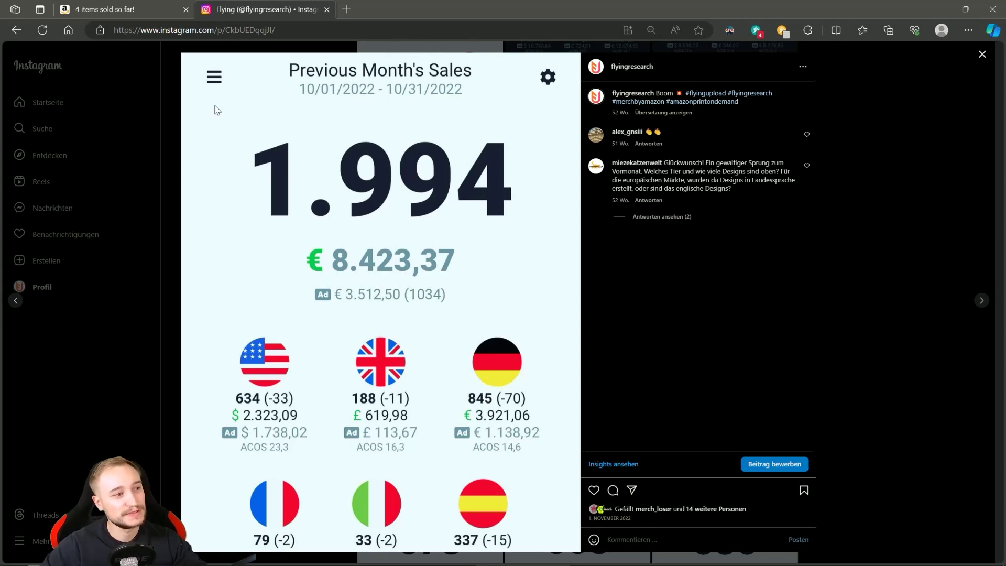
pyautogui.click(151, 11)
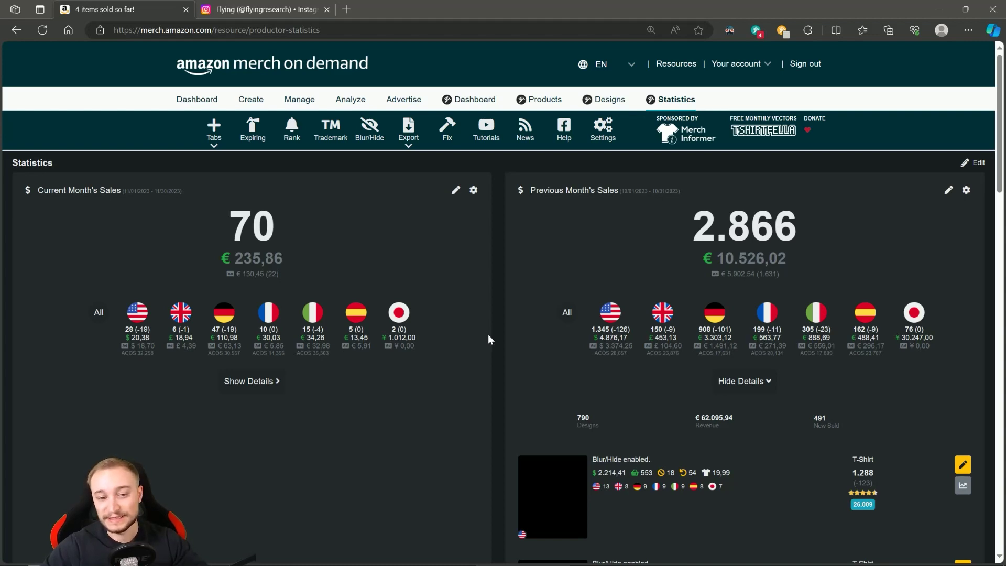
pyautogui.click(272, 9)
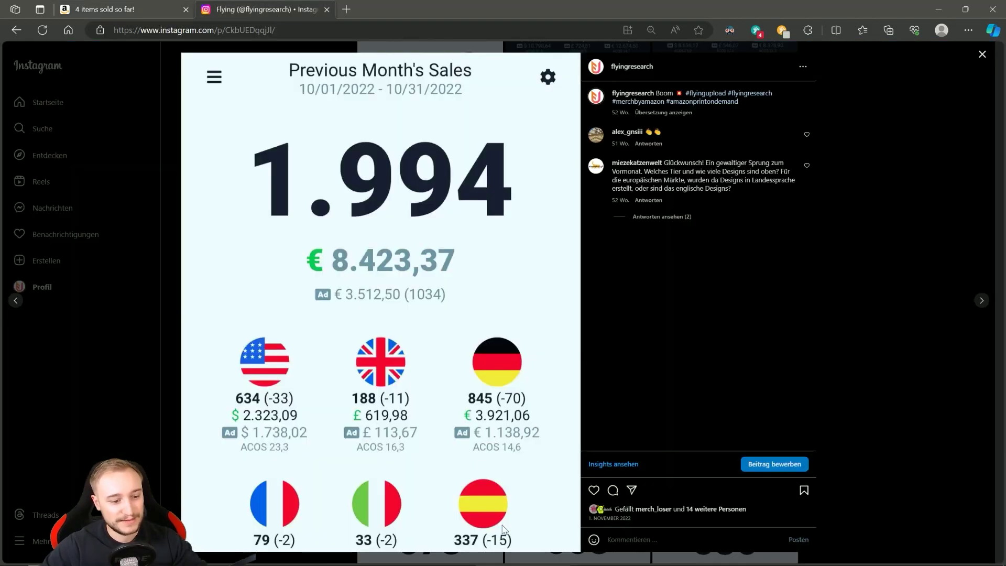
pyautogui.click(136, 11)
pyautogui.moveTo(857, 338)
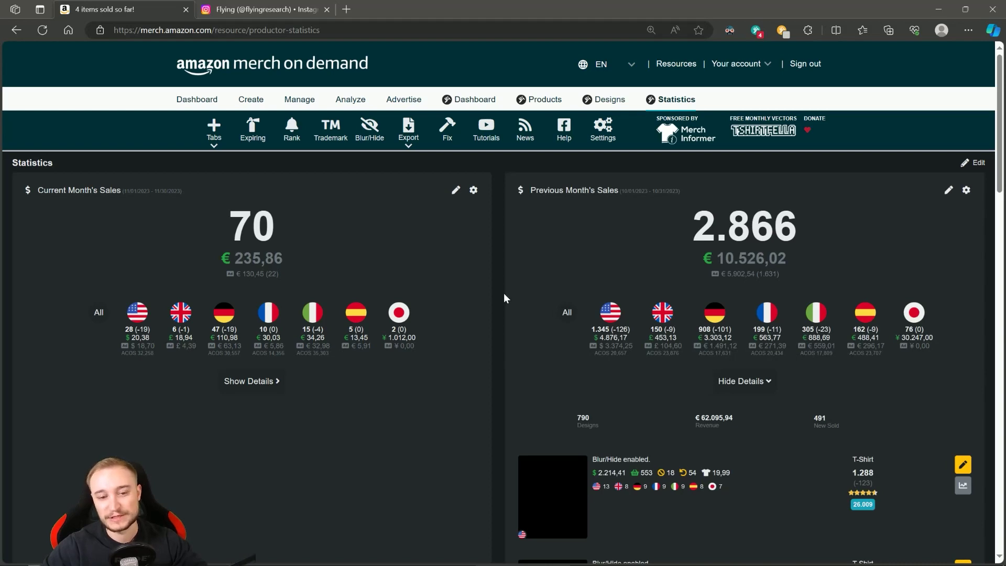
pyautogui.click(283, 13)
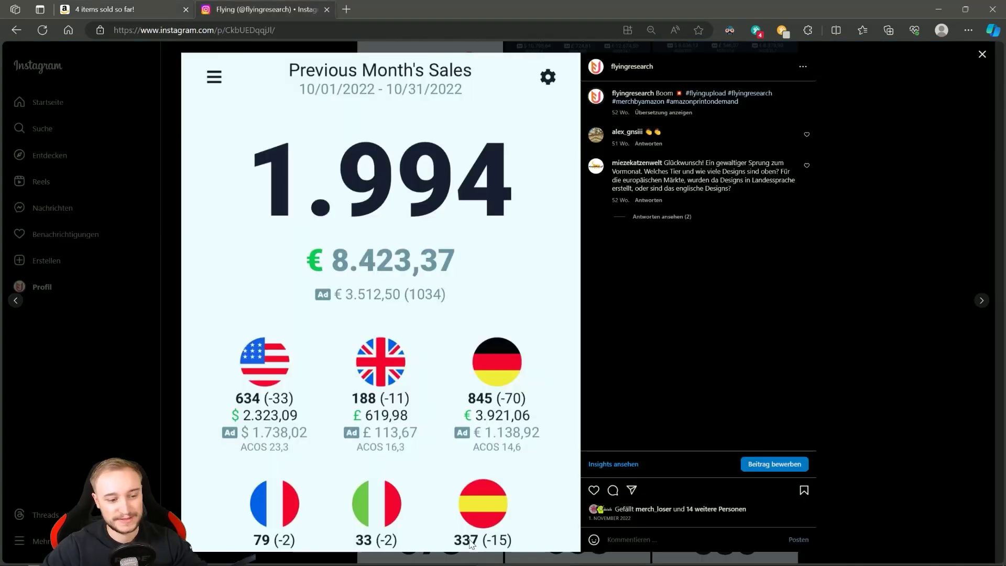
pyautogui.click(114, 9)
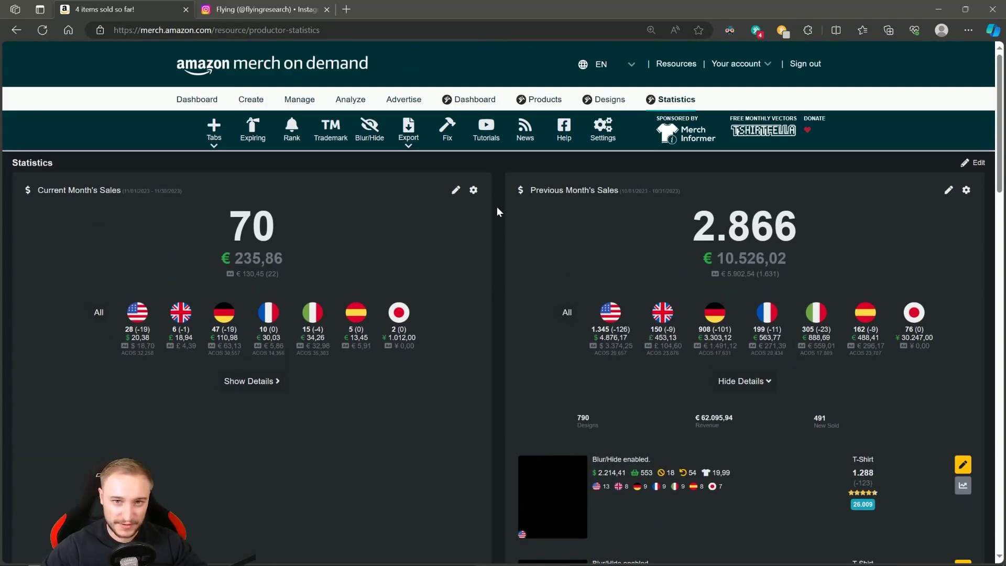
# - Review last month's best-selling products, then bring up the Notepad++ note comparing 4.910,87 € and 4.623,48 € profit
pyautogui.scroll(-3, 498, 203)
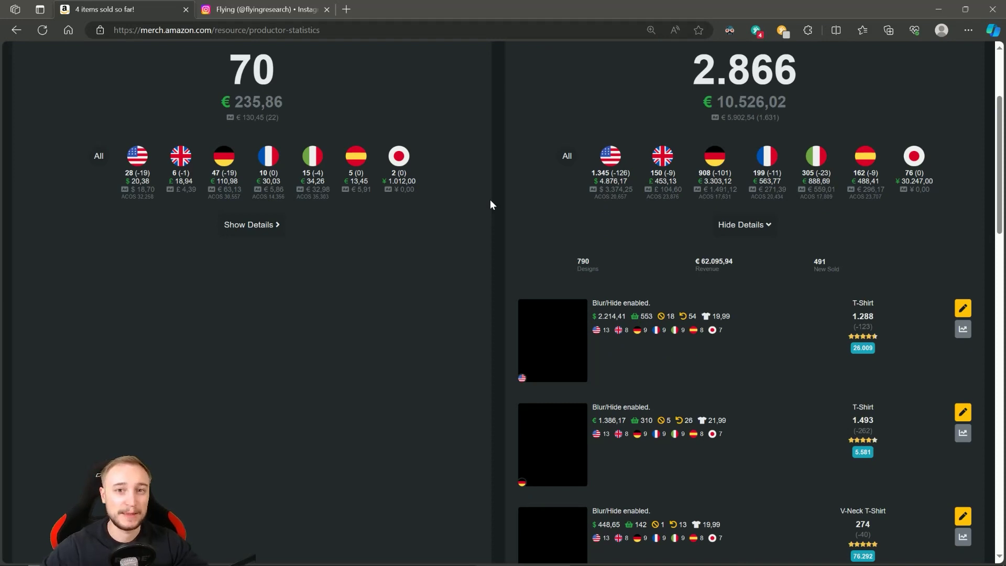
pyautogui.scroll(-2, 525, 236)
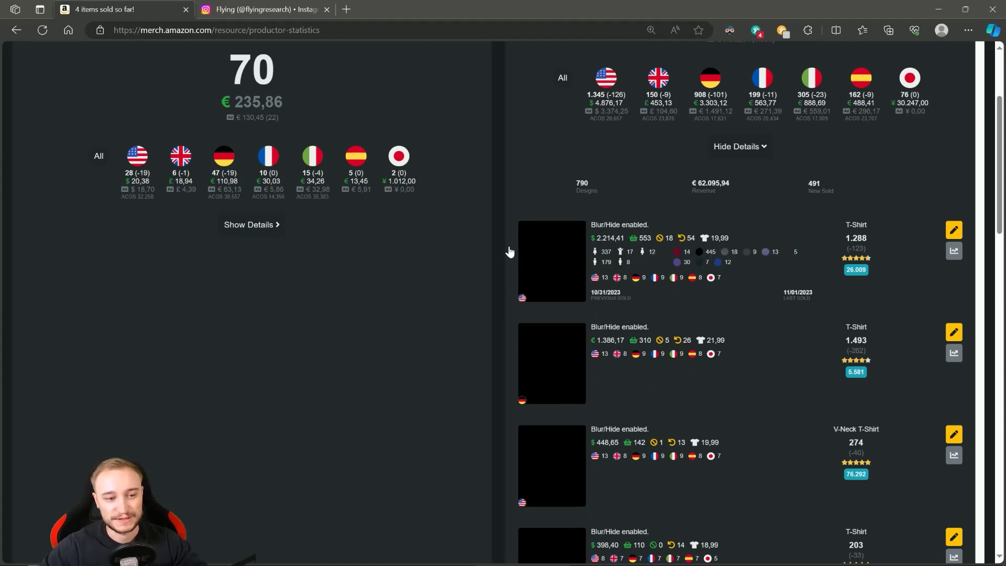
pyautogui.scroll(-3, 511, 252)
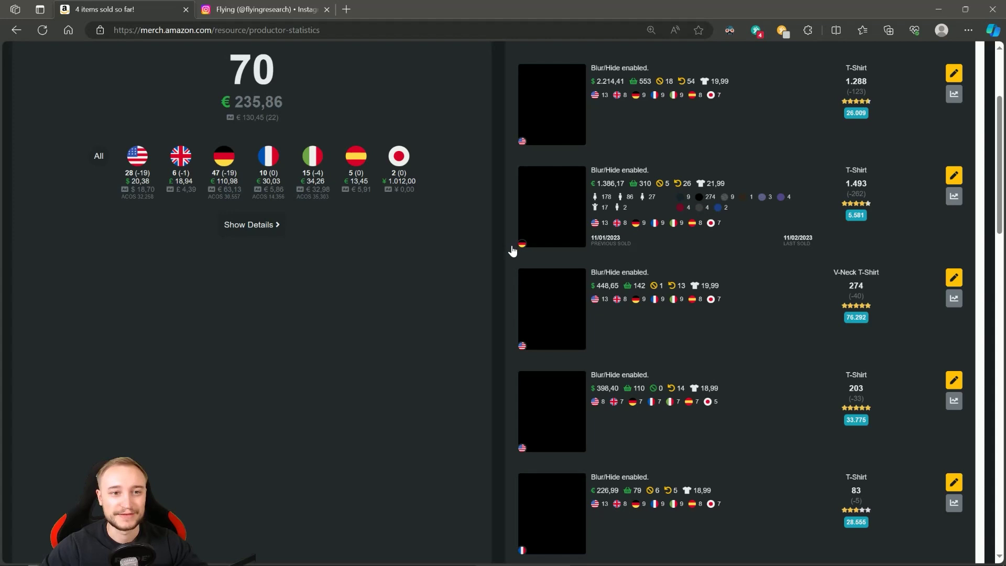
pyautogui.scroll(-2, 513, 251)
pyautogui.scroll(-6, 513, 252)
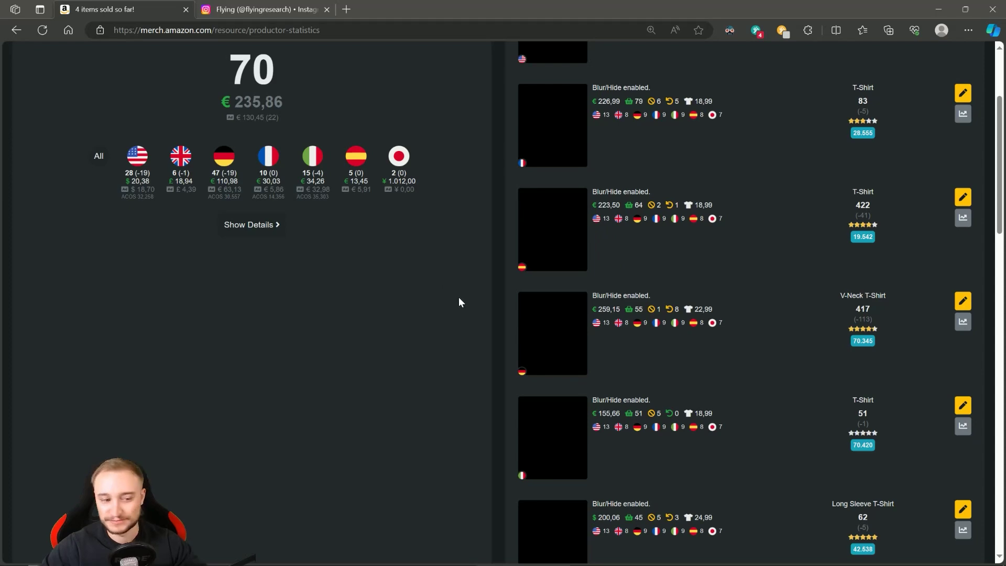
pyautogui.scroll(-3, 530, 284)
pyautogui.scroll(3, 477, 294)
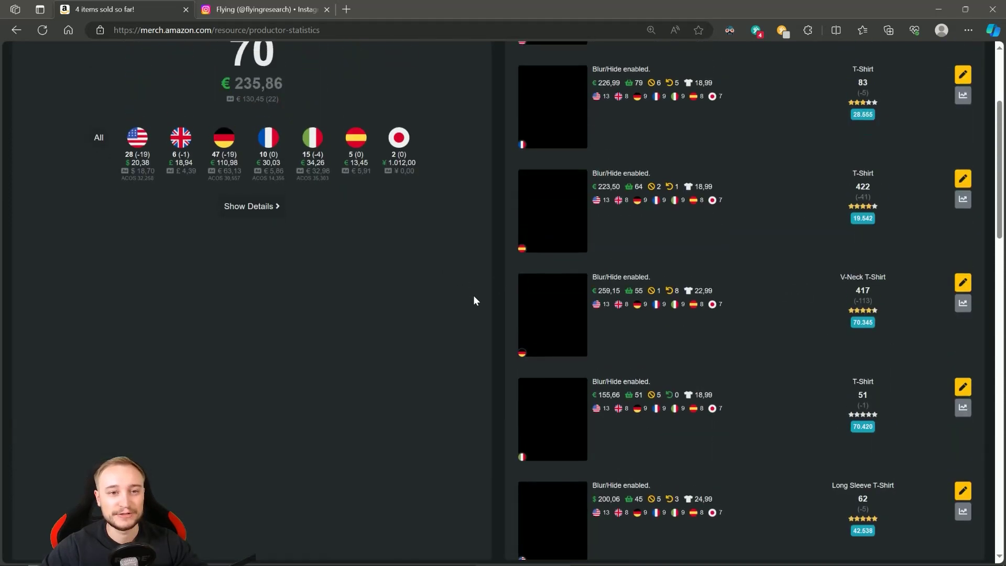
pyautogui.scroll(10, 535, 308)
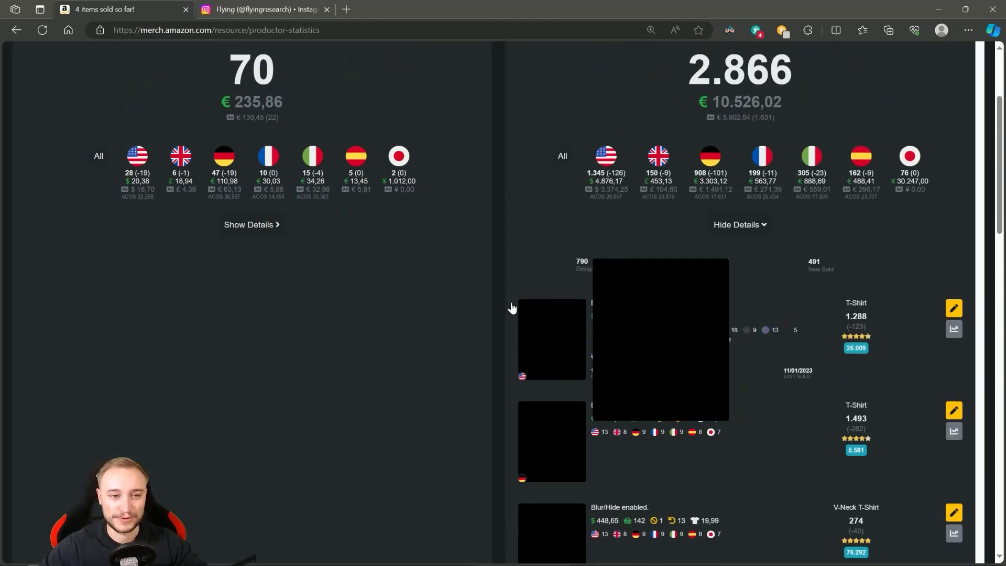
pyautogui.scroll(2, 503, 307)
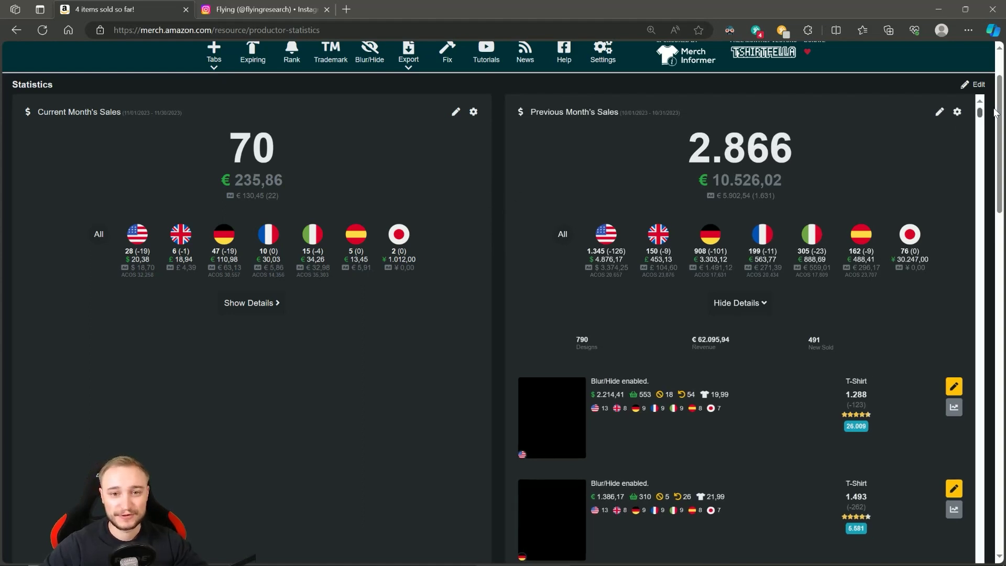
pyautogui.moveTo(1000, 107); pyautogui.dragTo(1000, 115)
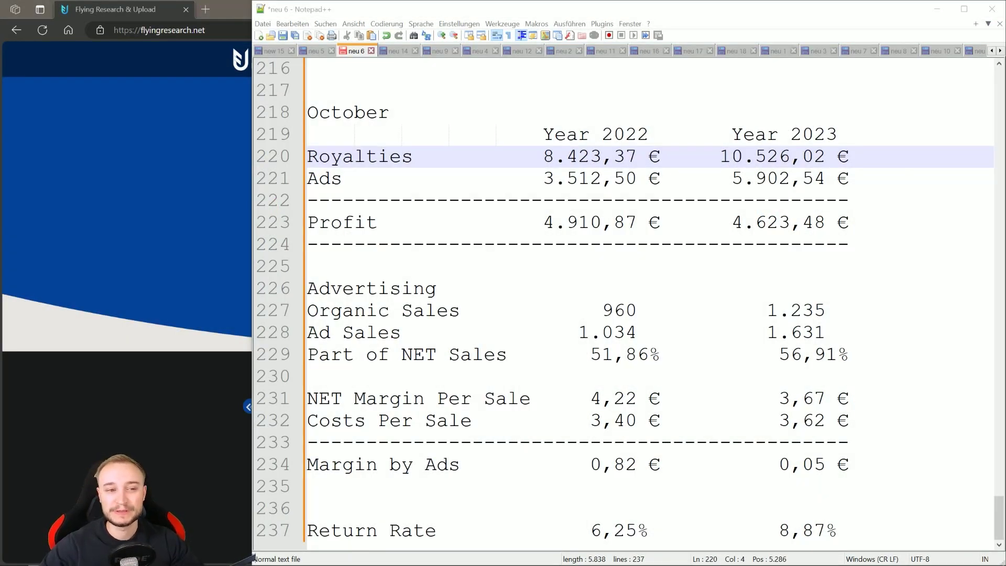
pyautogui.click(567, 134)
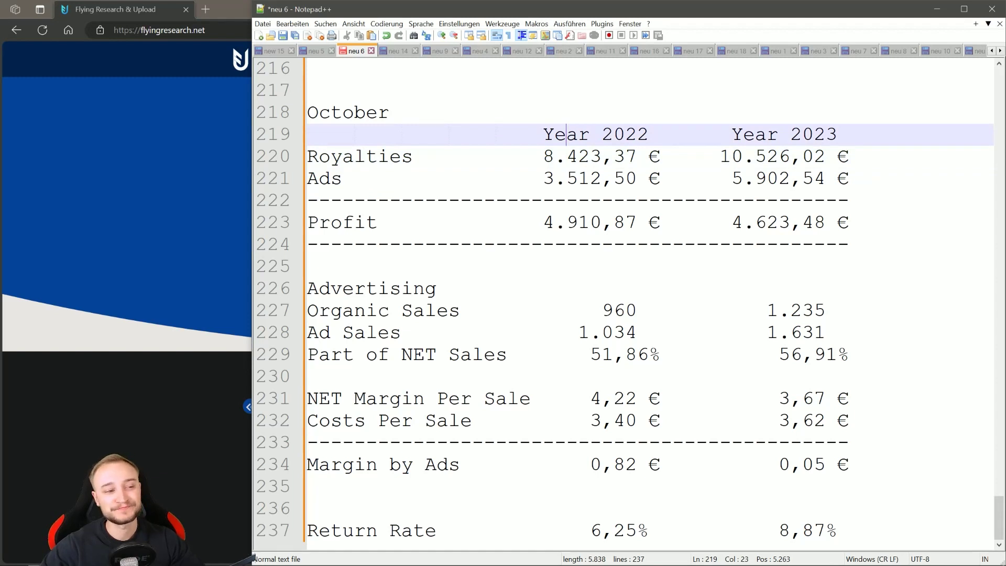
pyautogui.press('Down')
pyautogui.press('Down')
pyautogui.press('Down')
pyautogui.press('Down')
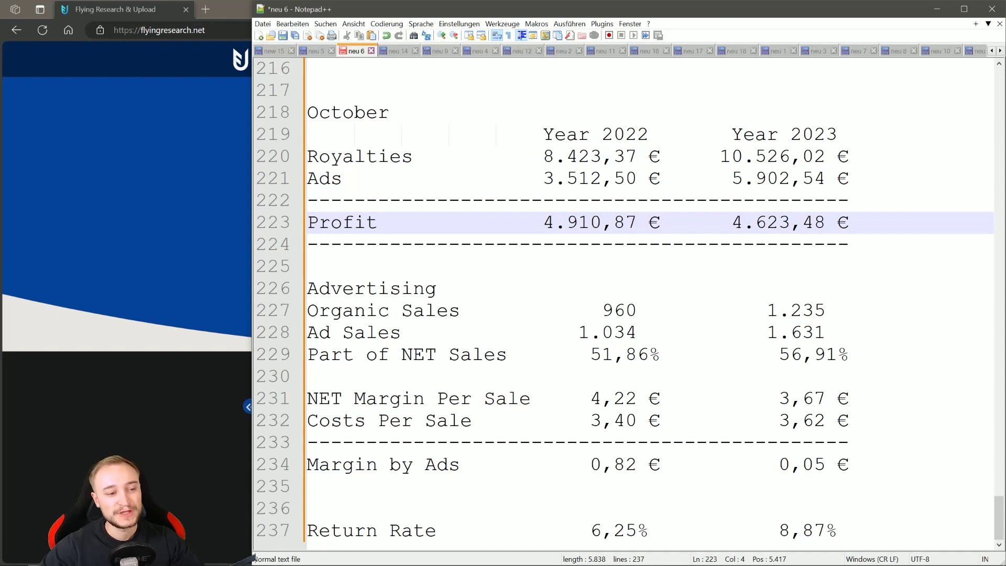
pyautogui.click(354, 310)
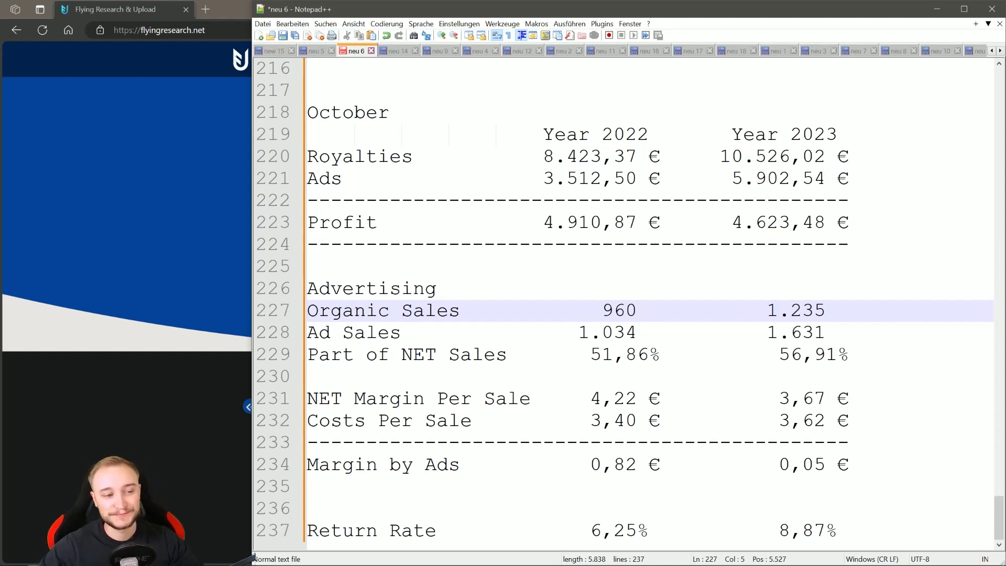
pyautogui.click(637, 338)
pyautogui.hotkey('shift', 'Left')
pyautogui.hotkey('shift', 'Left')
pyautogui.hotkey('shift', 'Left')
pyautogui.hotkey('shift', 'Left')
pyautogui.hotkey('shift', 'Left')
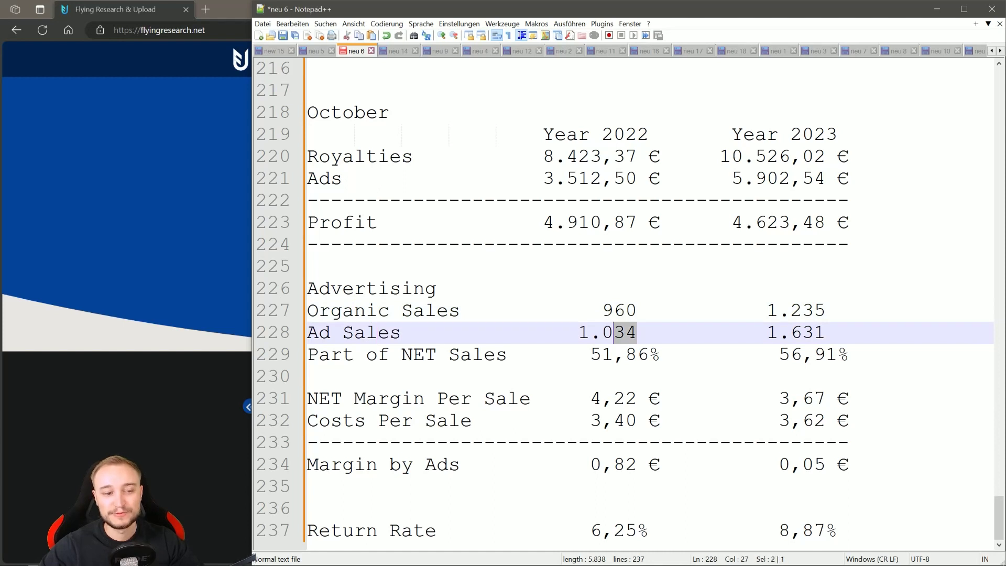
pyautogui.press('Right')
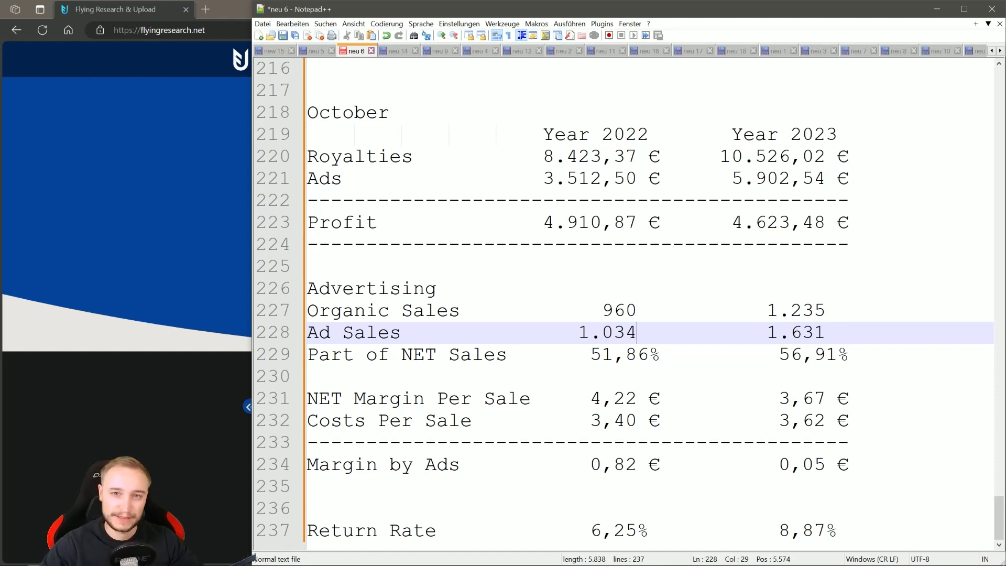
pyautogui.moveTo(778, 332); pyautogui.dragTo(826, 333)
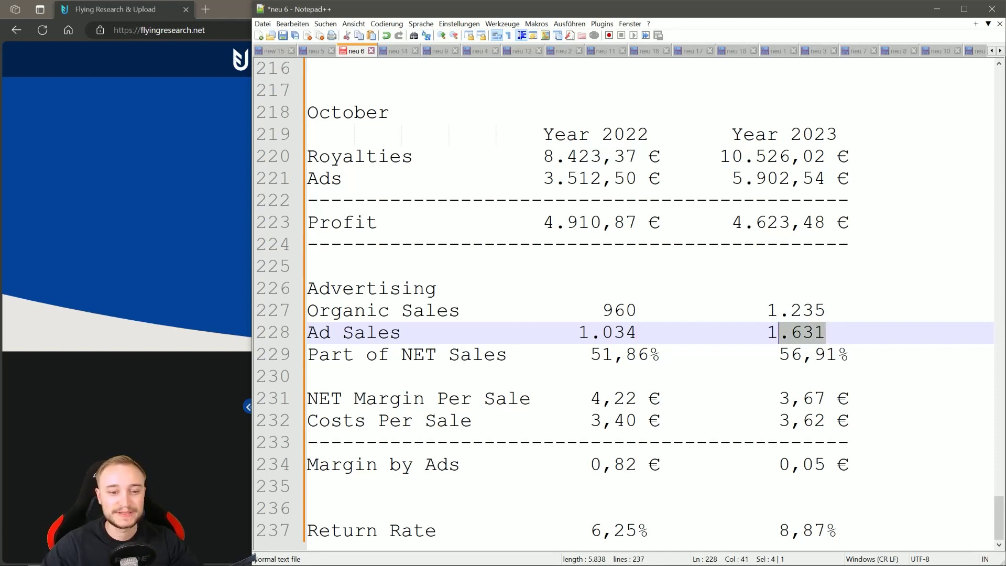
pyautogui.click(826, 333)
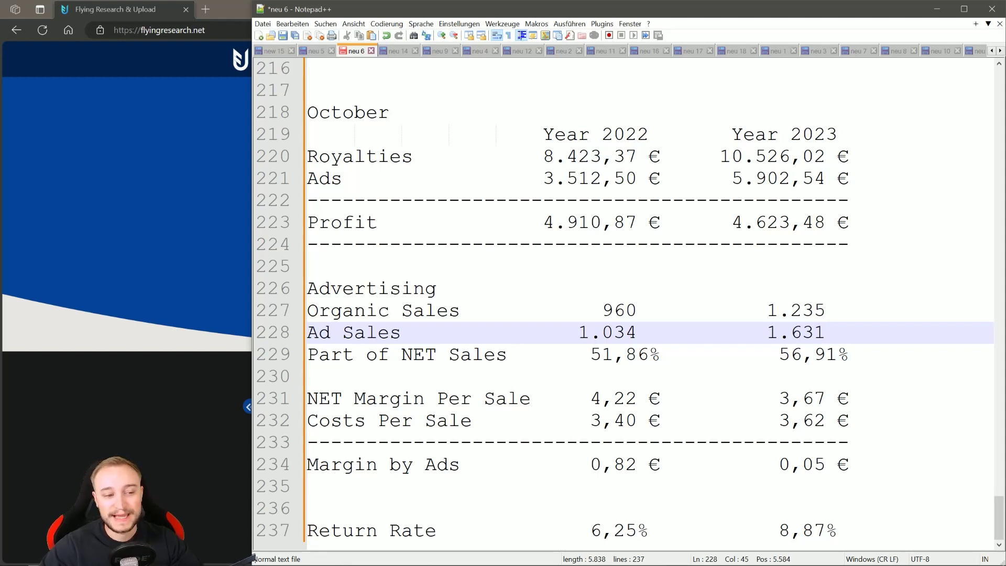
pyautogui.moveTo(591, 355); pyautogui.dragTo(626, 355)
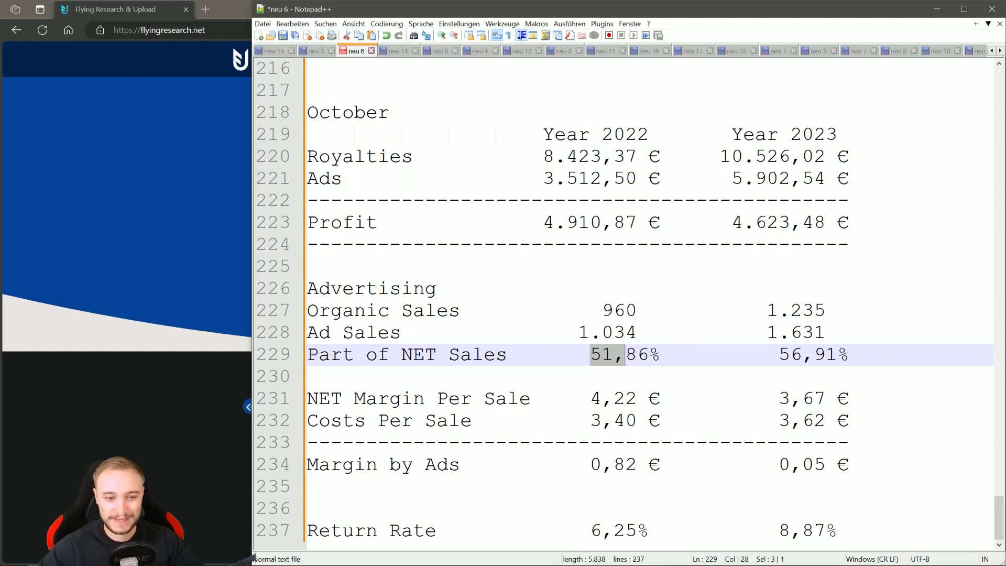
pyautogui.moveTo(779, 354); pyautogui.dragTo(838, 354)
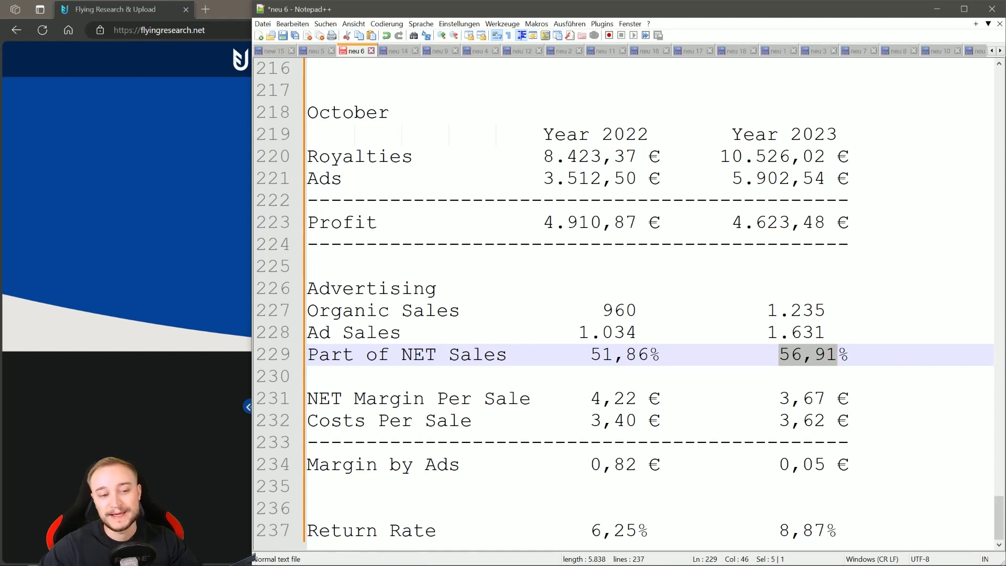
pyautogui.moveTo(660, 354); pyautogui.dragTo(591, 354)
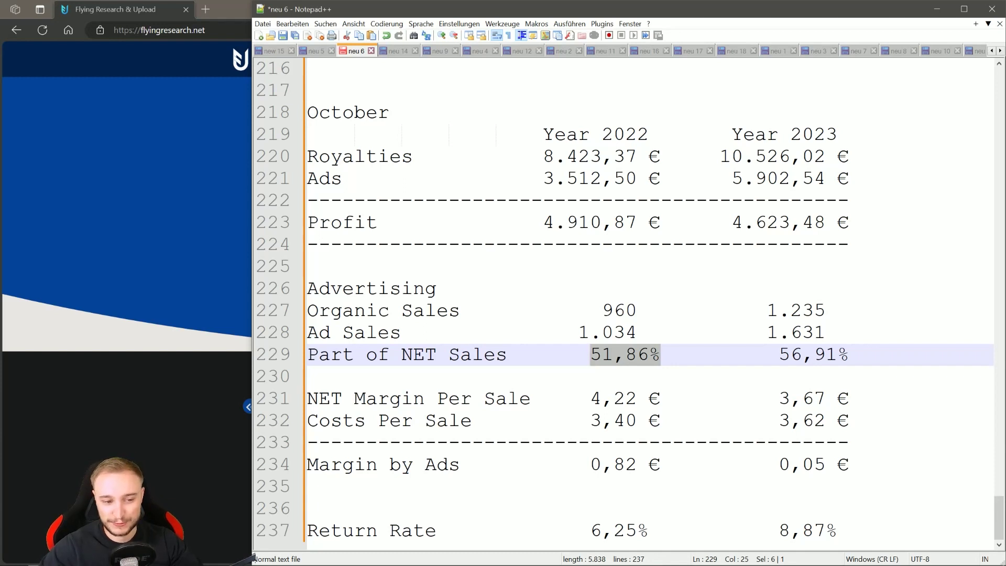
pyautogui.moveTo(591, 399); pyautogui.dragTo(637, 398)
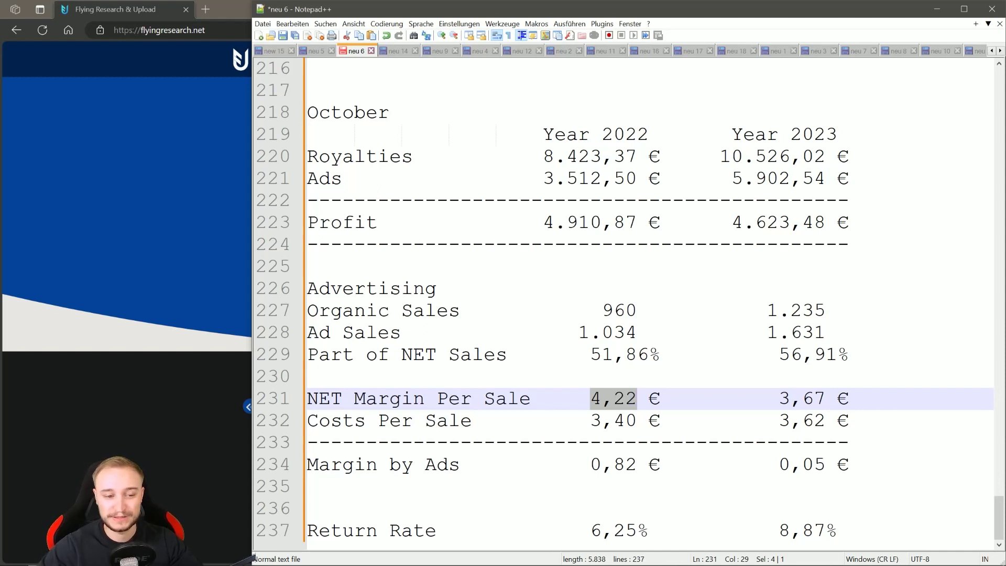
pyautogui.click(602, 420)
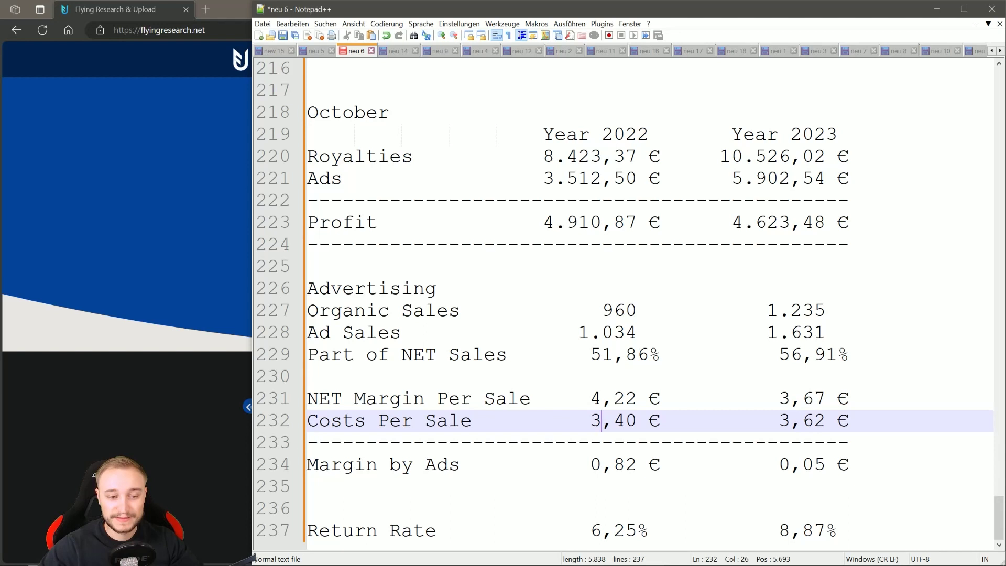
pyautogui.click(602, 465)
pyautogui.press('Left')
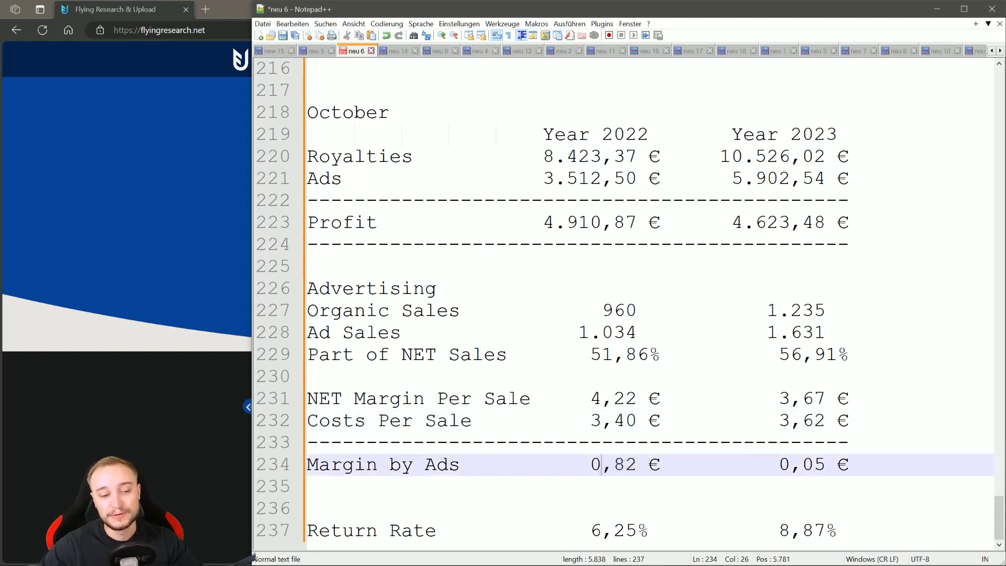
pyautogui.hotkey('shift', 'Right')
pyautogui.hotkey('shift', 'Right')
pyautogui.hotkey('shift', 'Right')
pyautogui.hotkey('shift', 'Right')
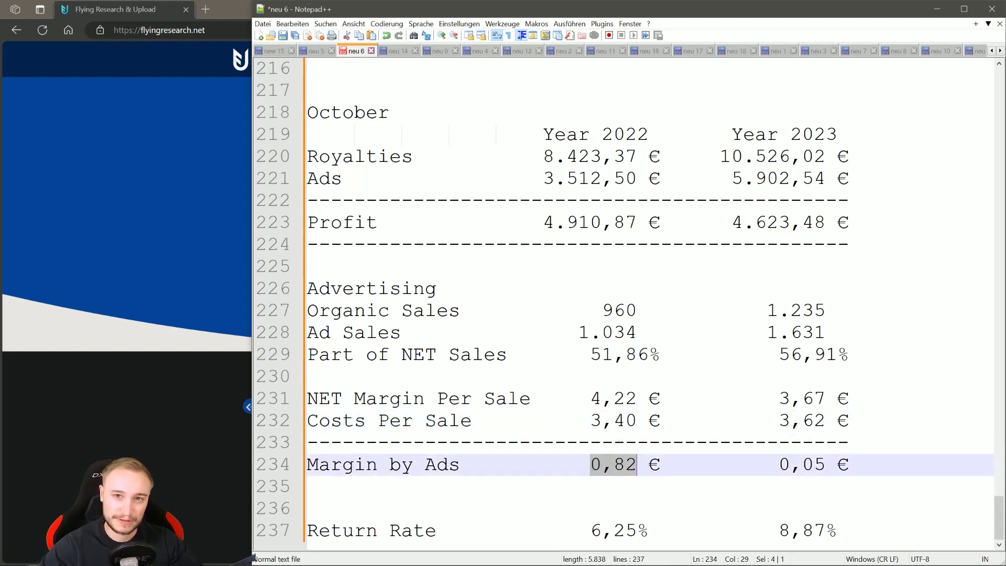
pyautogui.click(603, 487)
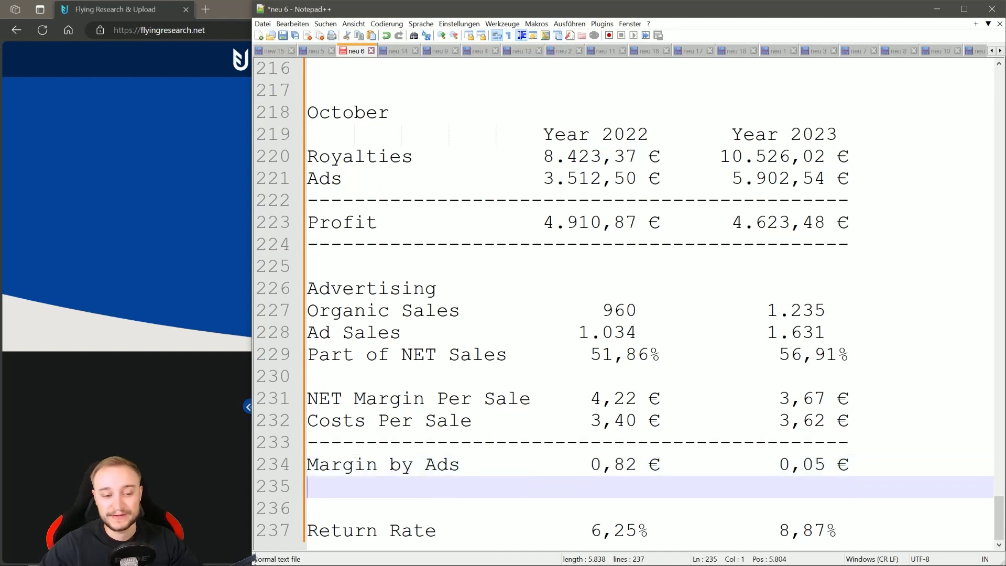
pyautogui.moveTo(590, 465); pyautogui.dragTo(826, 465)
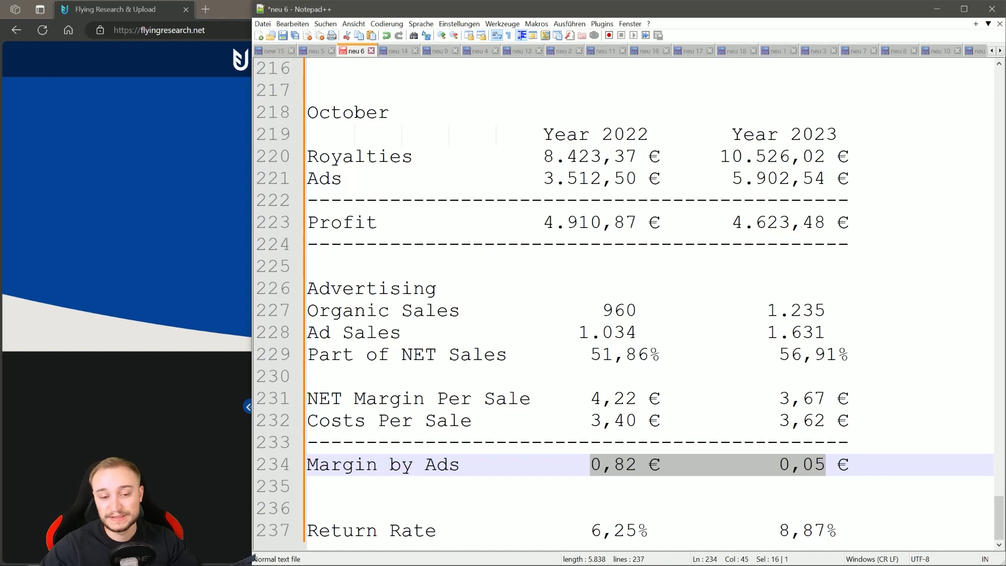
pyautogui.click(802, 464)
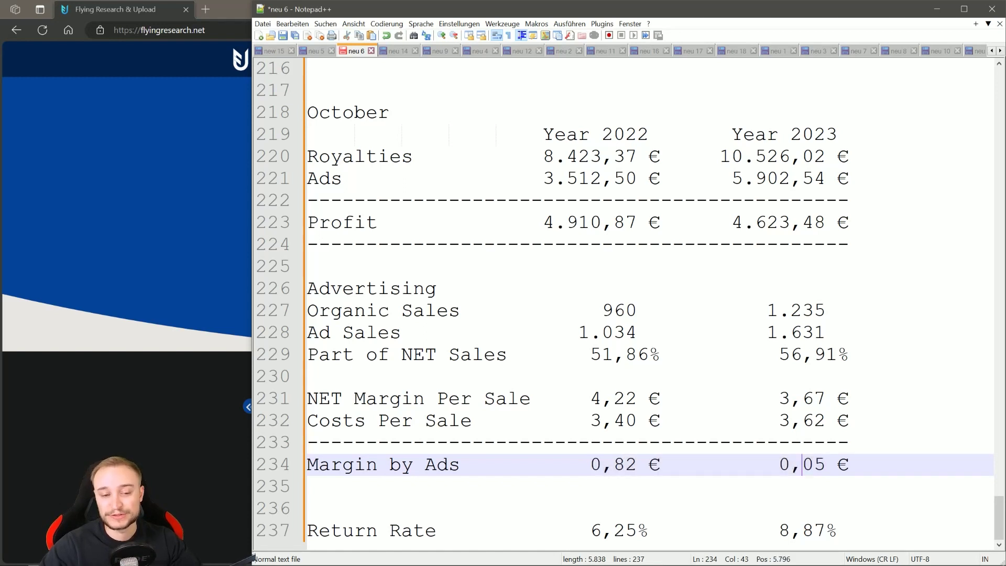
pyautogui.moveTo(306, 398); pyautogui.dragTo(827, 464)
pyautogui.click(849, 464)
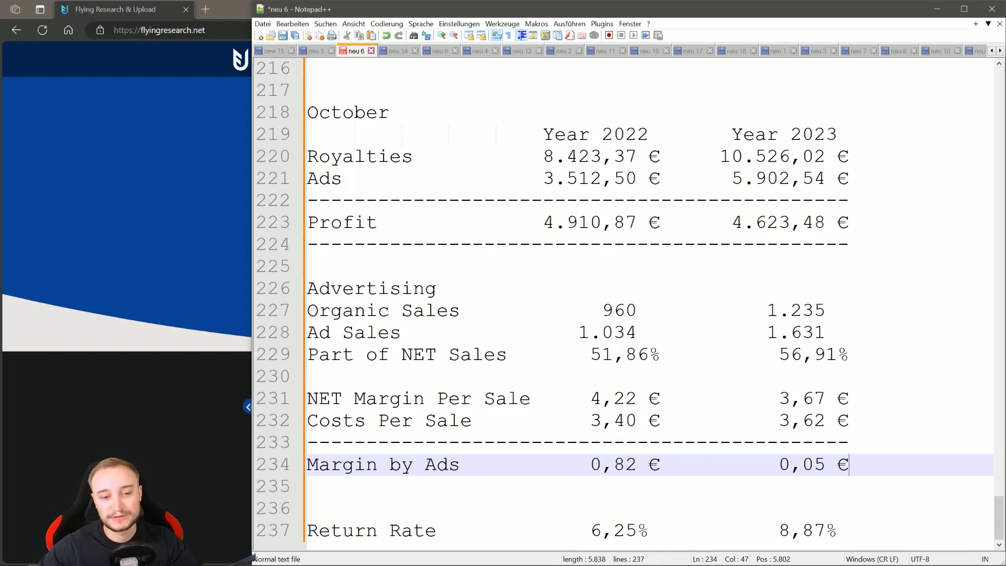
pyautogui.moveTo(826, 310); pyautogui.dragTo(766, 310)
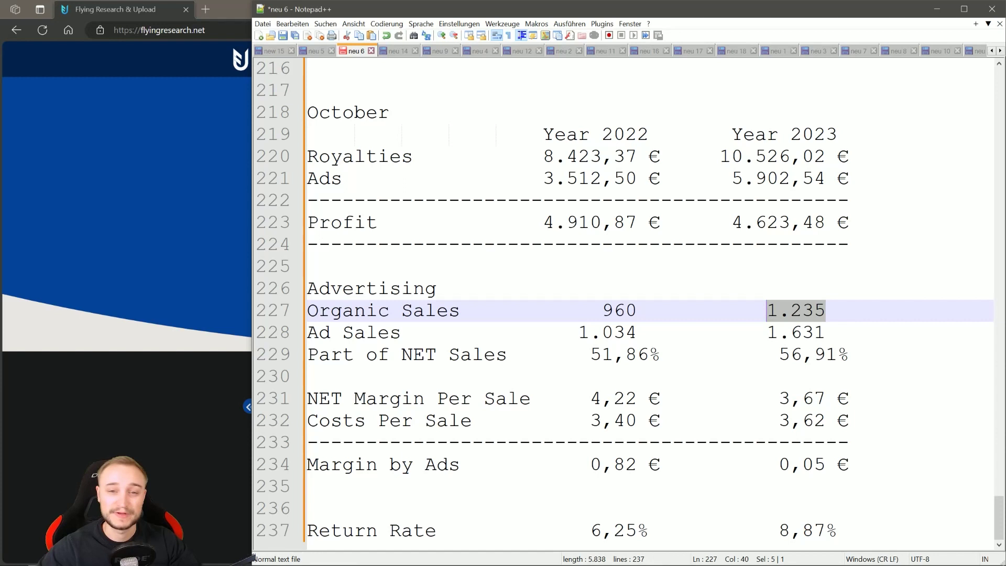
pyautogui.click(802, 311)
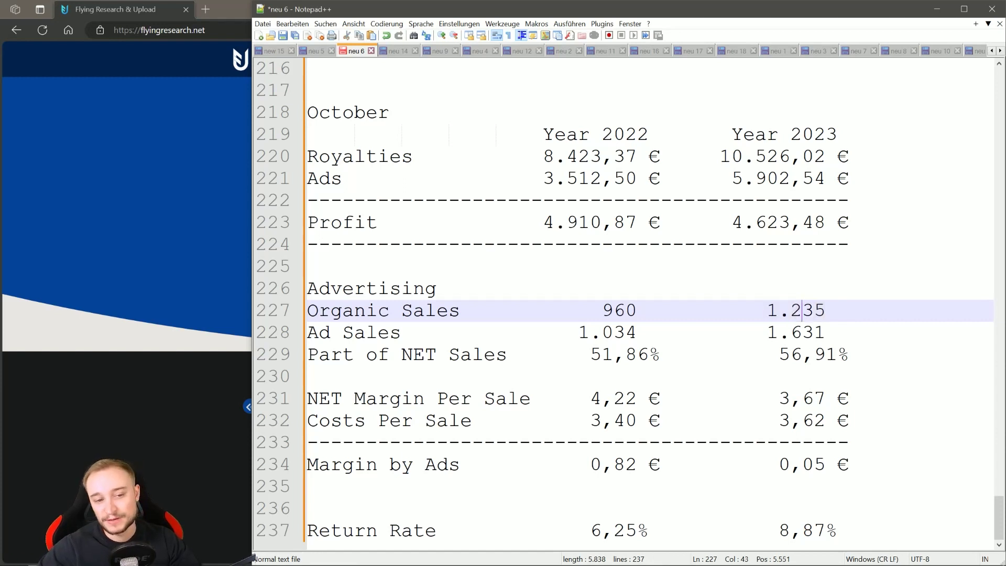
pyautogui.doubleClick(802, 310)
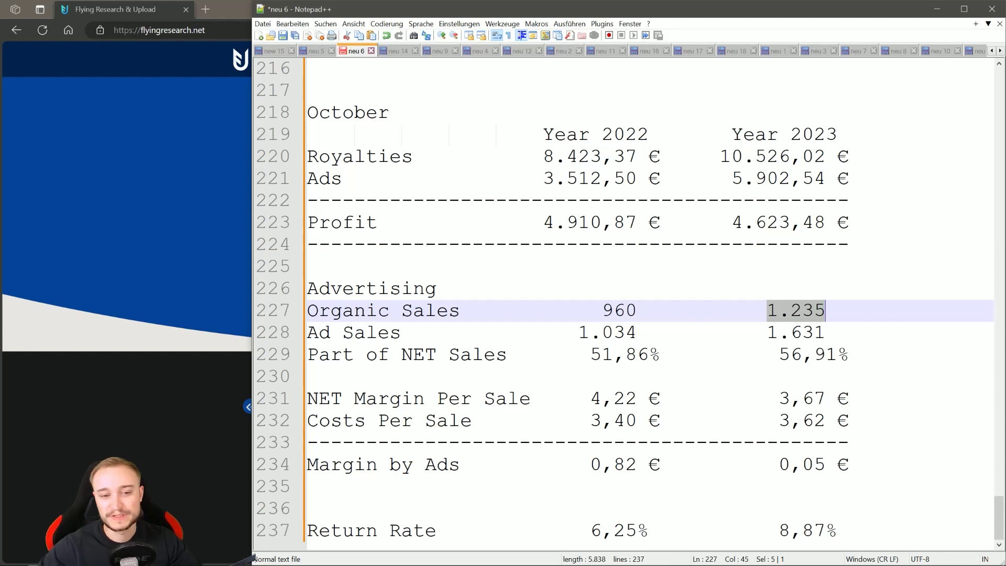
pyautogui.press('Right')
pyautogui.hotkey('shift', 'Left')
pyautogui.hotkey('shift', 'Left')
pyautogui.hotkey('shift', 'Left')
pyautogui.hotkey('shift', 'Left')
pyautogui.hotkey('shift', 'Left')
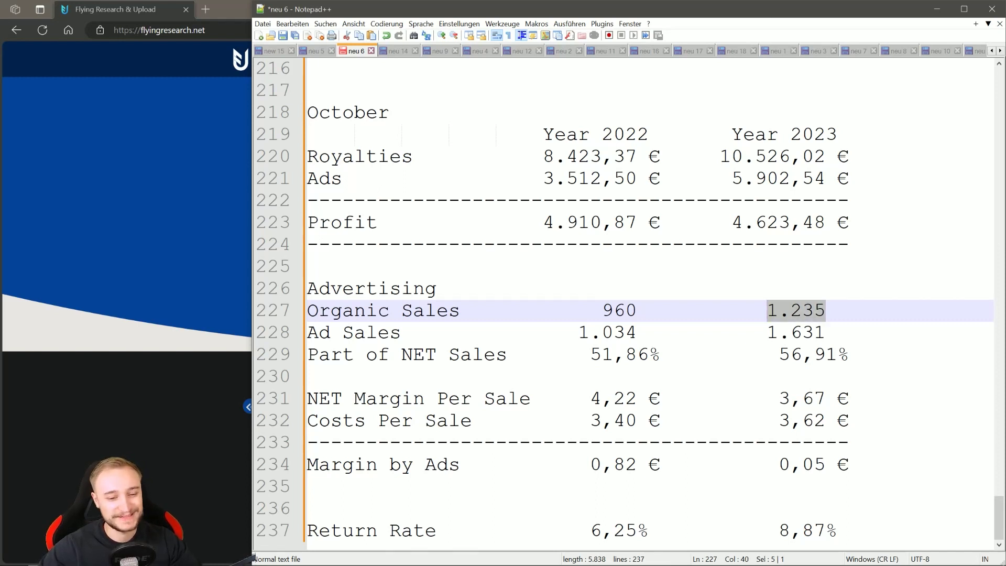
pyautogui.click(825, 332)
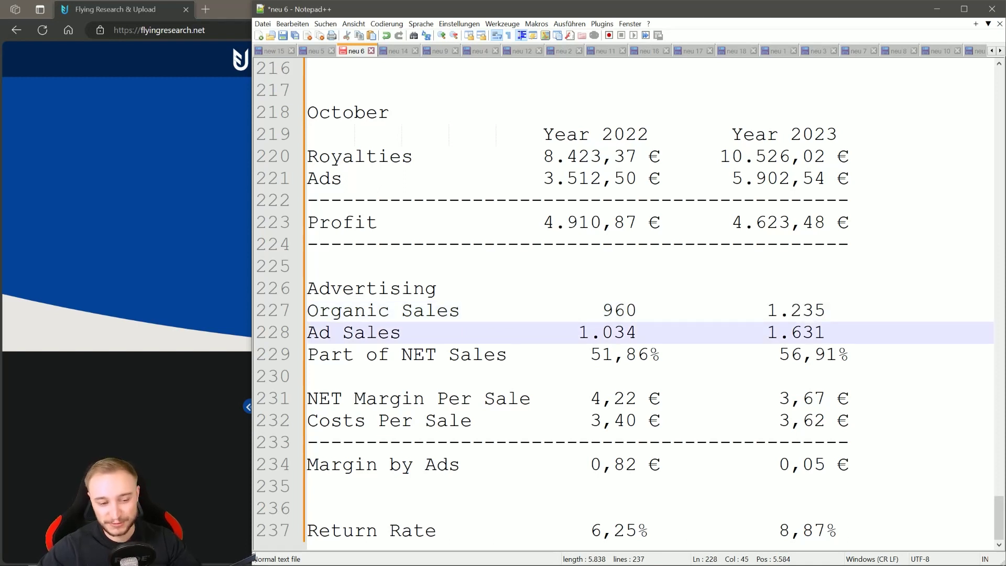
pyautogui.moveTo(624, 530); pyautogui.dragTo(591, 530)
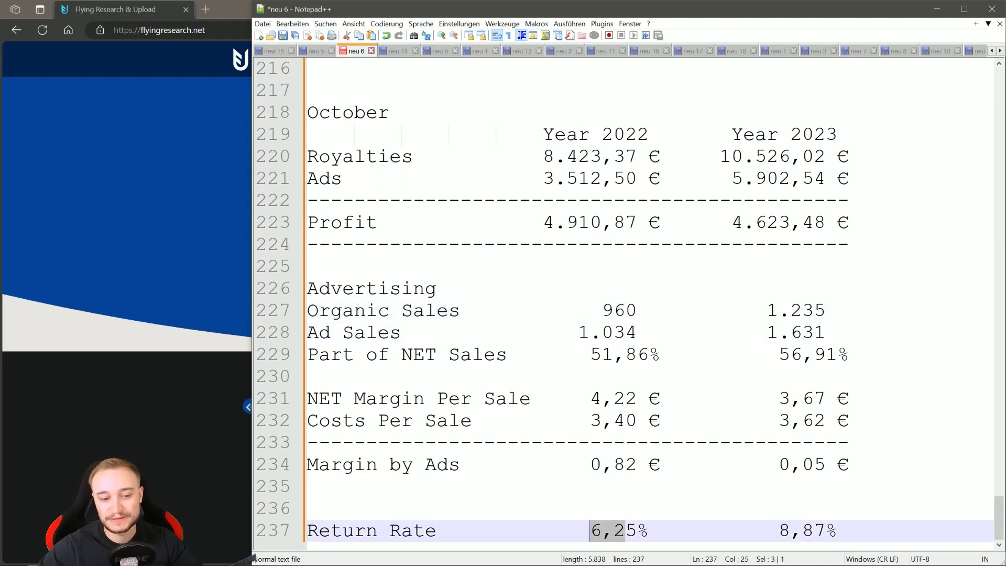
pyautogui.moveTo(780, 530); pyautogui.dragTo(825, 531)
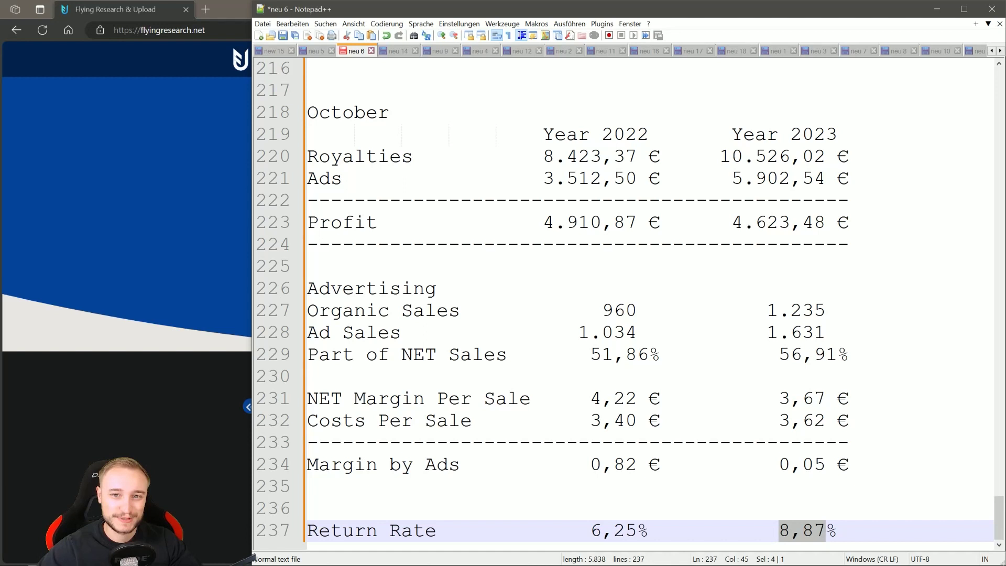
pyautogui.press('End')
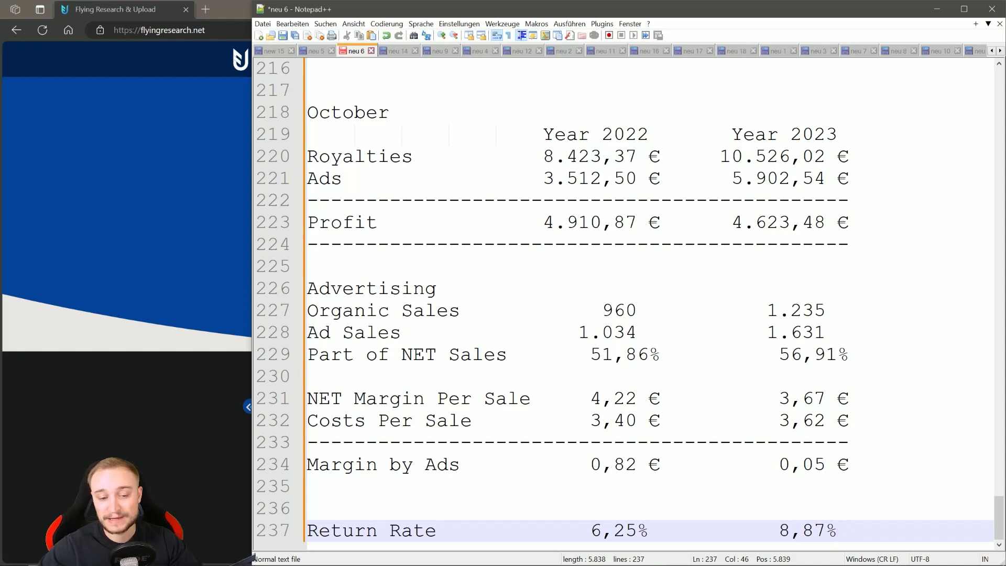
pyautogui.press('End')
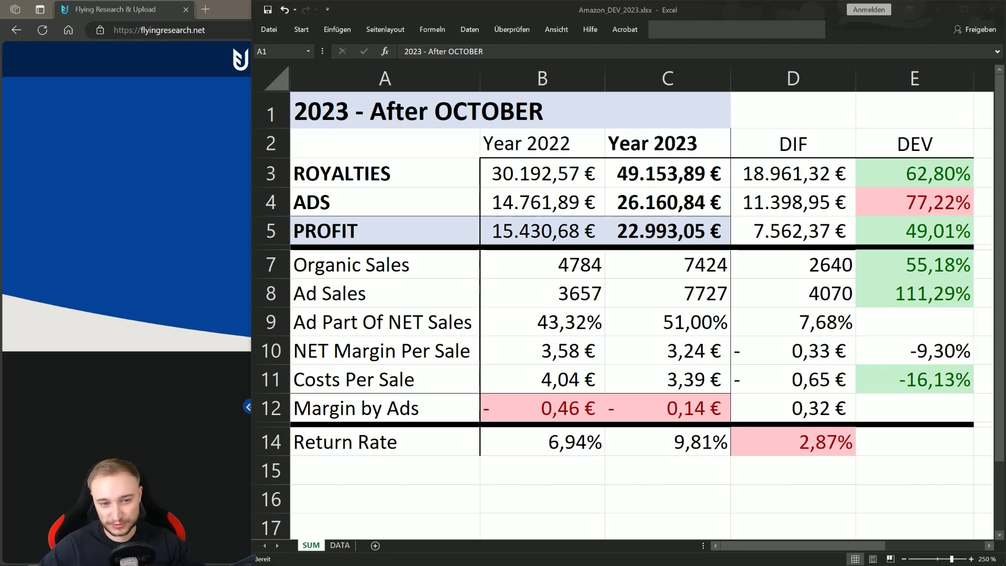
# - In Amazon_DEV_2023.xlsx's SUM sheet, check royalties deviation (E3, 62,80%) and ads deviation (E4, 77,22%)
pyautogui.click(674, 235)
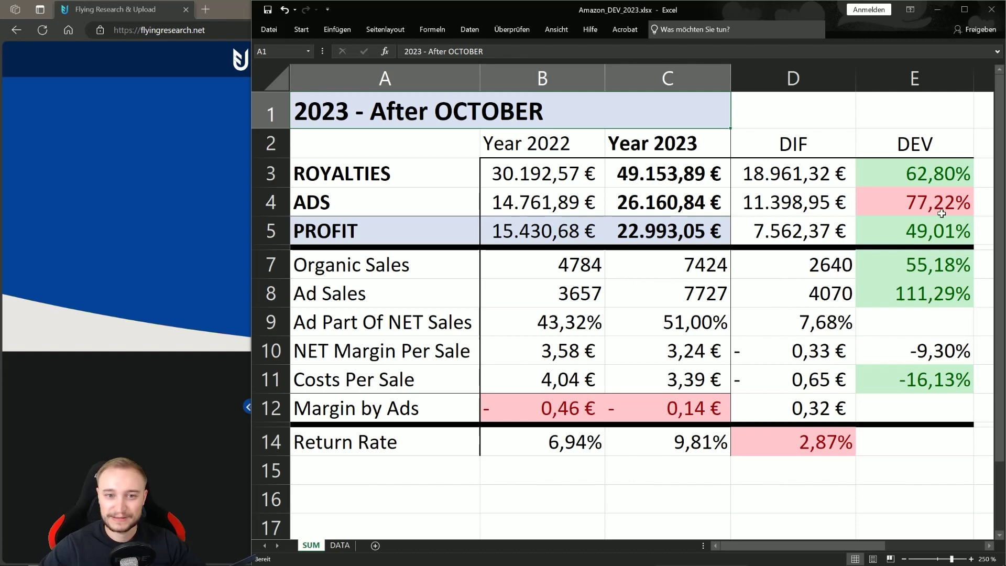
pyautogui.click(911, 169)
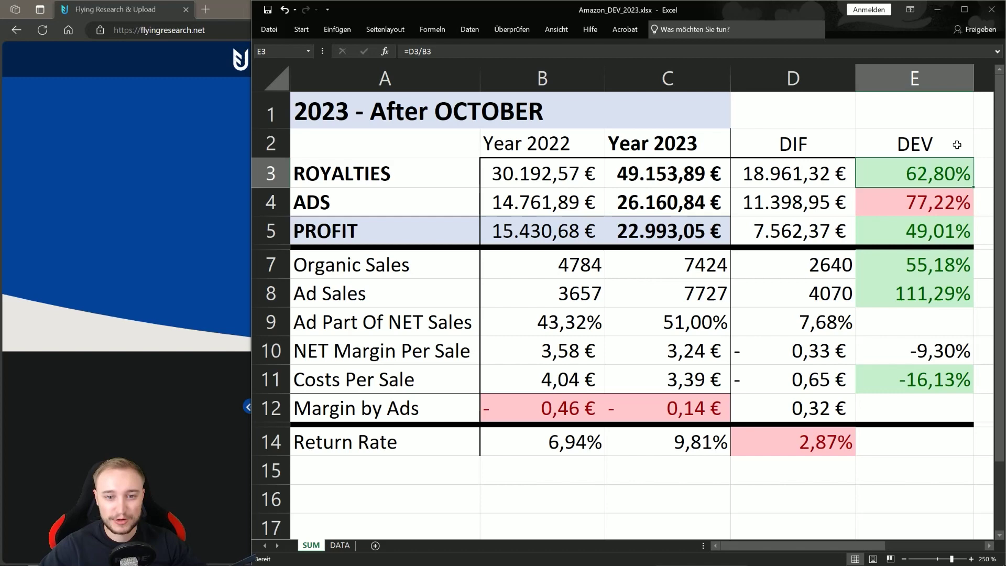
pyautogui.press('Down')
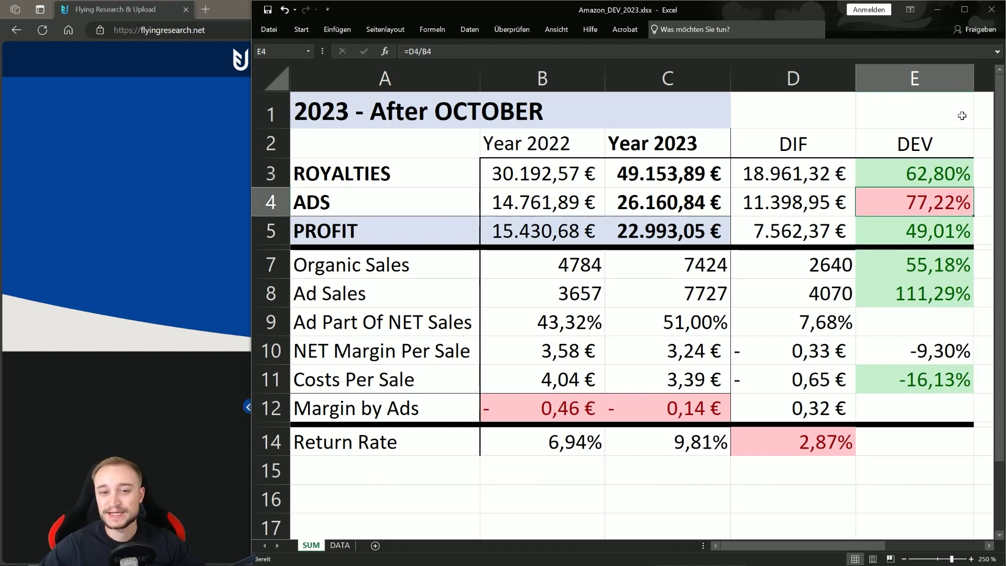
pyautogui.click(897, 233)
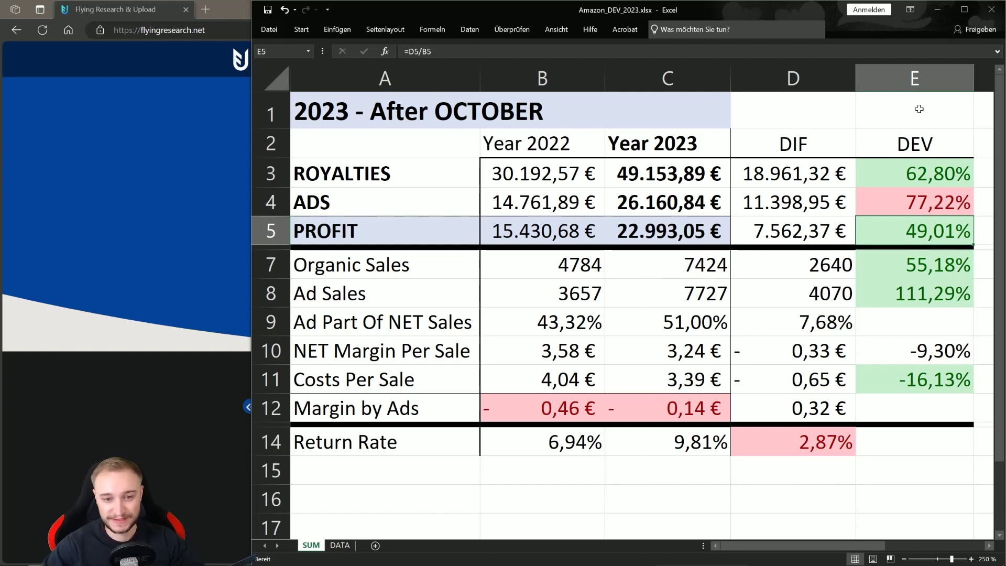
# - Check the organic and ad sales deviations in cells E7 and E8
pyautogui.click(877, 268)
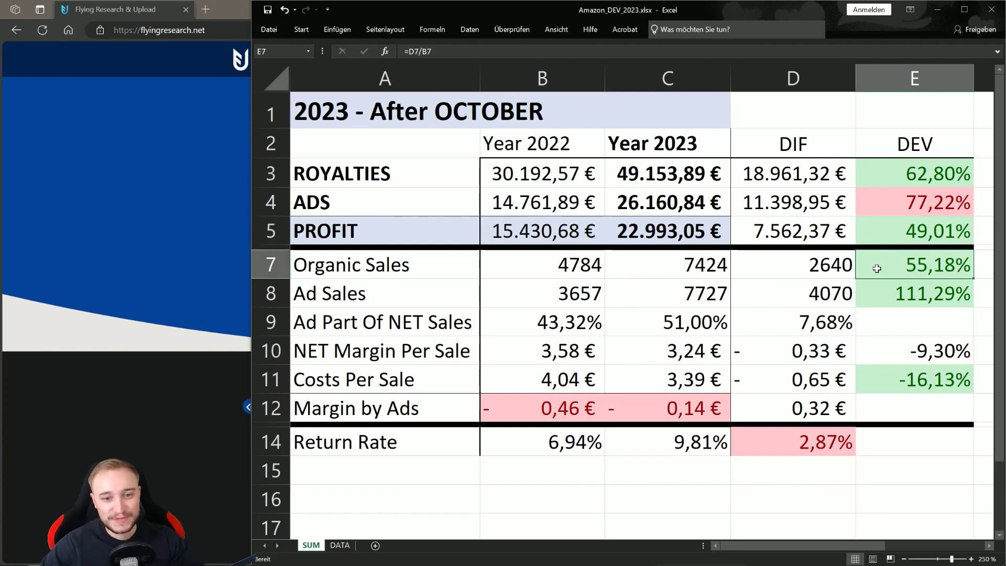
pyautogui.click(909, 294)
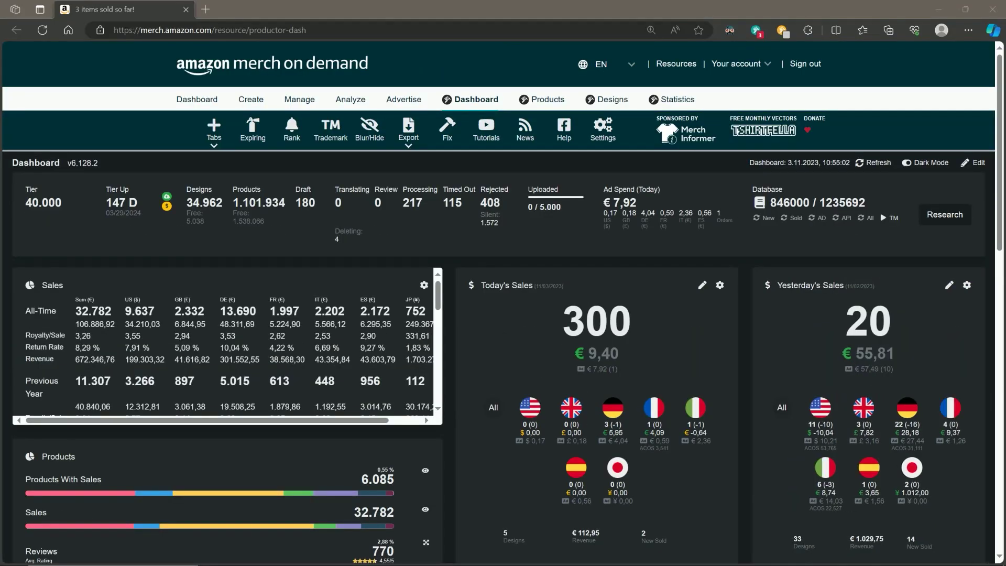
# - Edit the Today's Sales element's text from 300 to 1000 in the browser's Elements panel
pyautogui.doubleClick(596, 321)
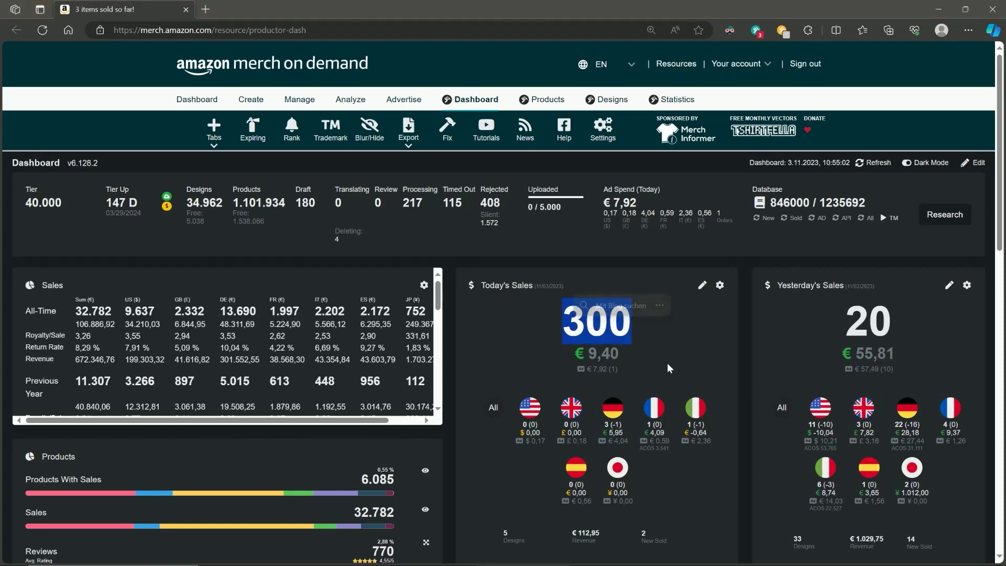
pyautogui.click(641, 338)
pyautogui.scroll(-2, 634, 325)
pyautogui.scroll(2, 623, 305)
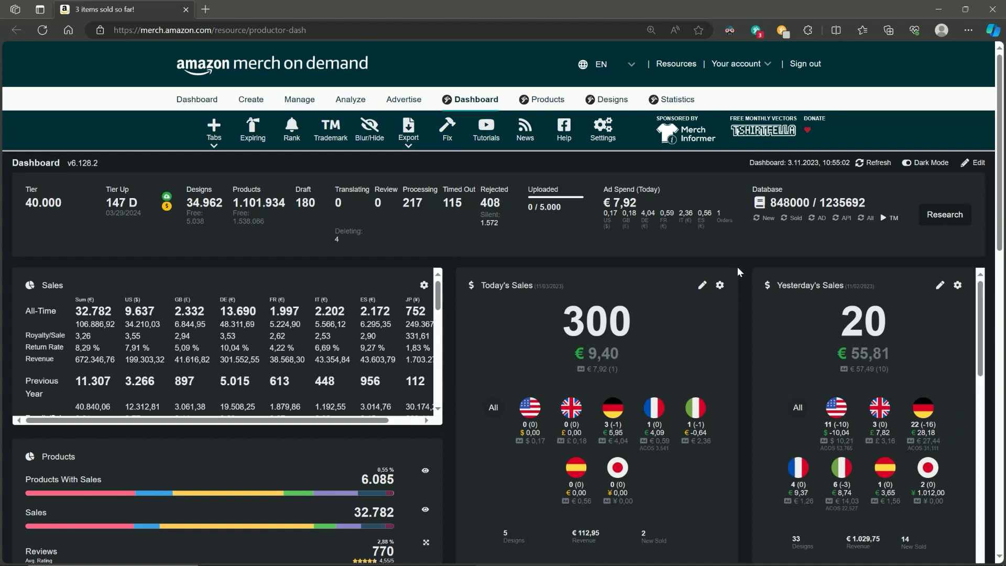
pyautogui.press('F12')
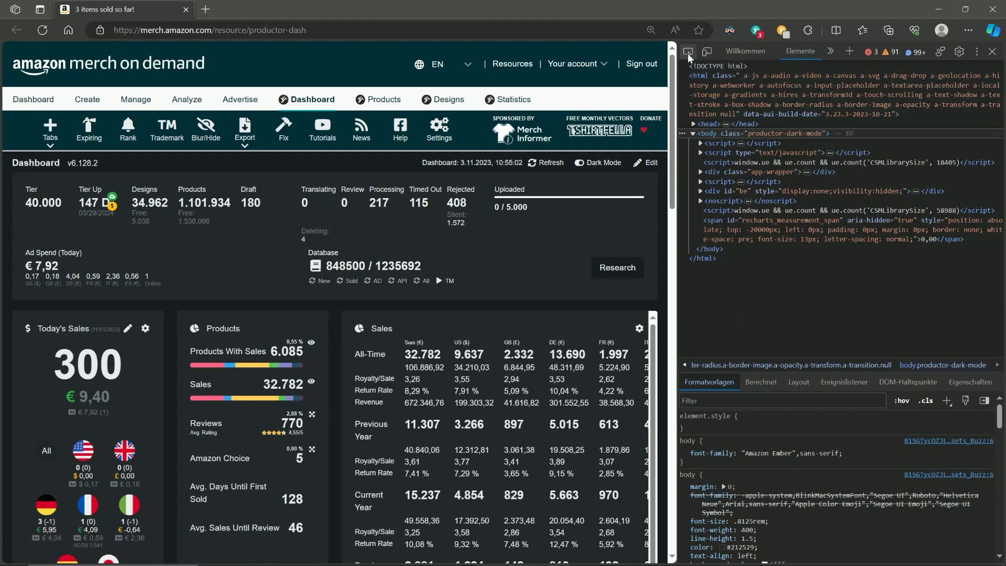
pyautogui.click(689, 51)
pyautogui.click(91, 373)
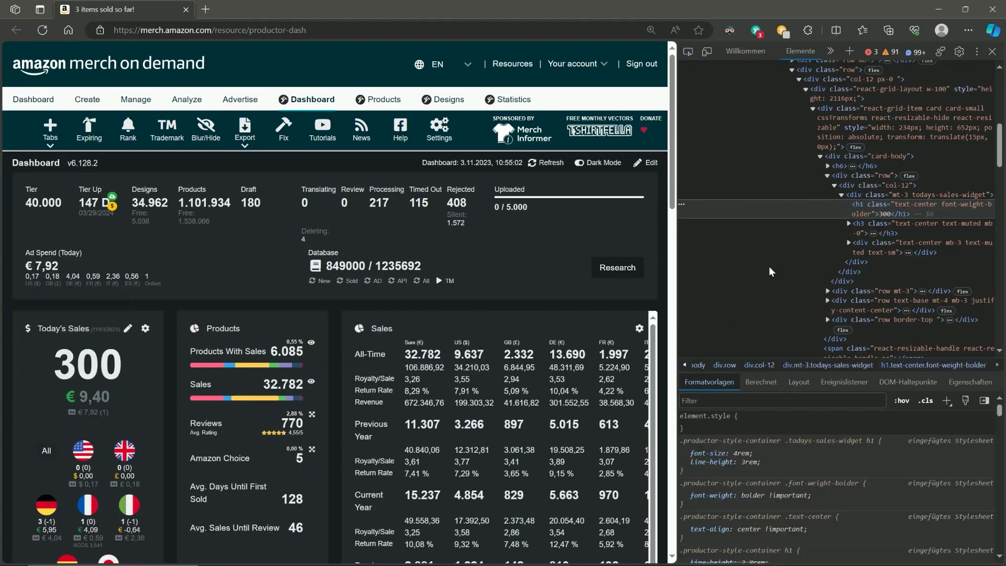
pyautogui.doubleClick(884, 214)
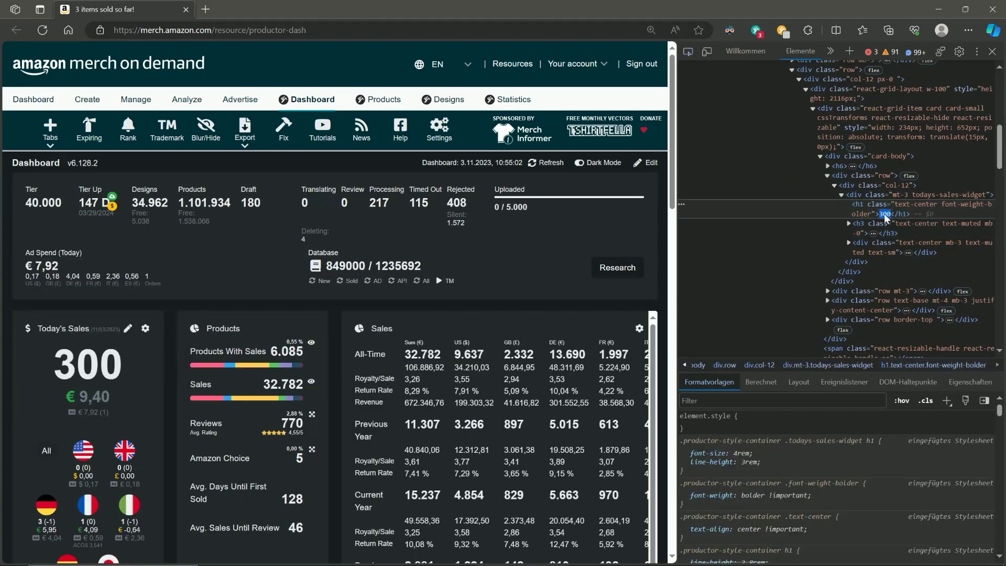
pyautogui.write('1000')
pyautogui.press('Return')
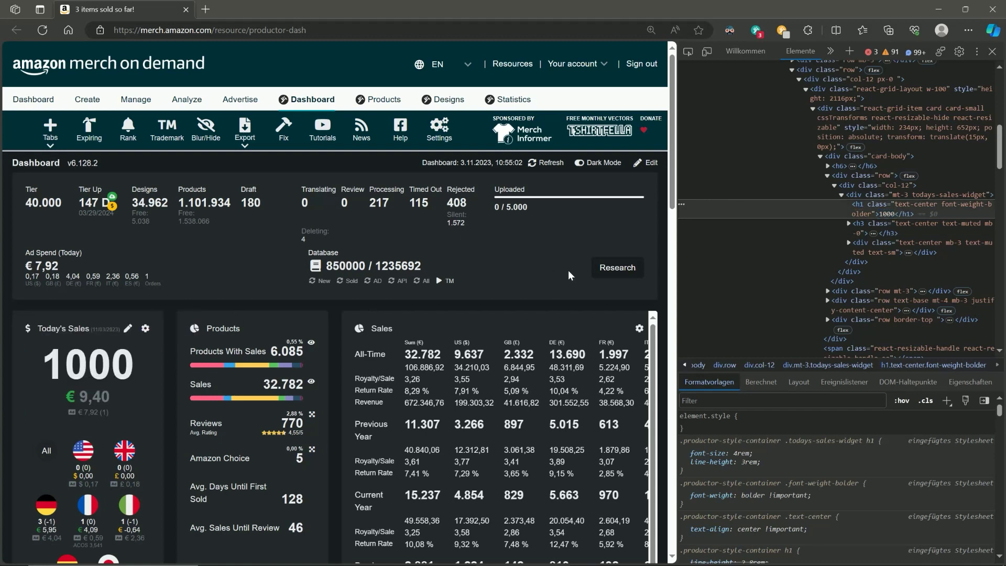
pyautogui.press('F11')
pyautogui.press('F11')
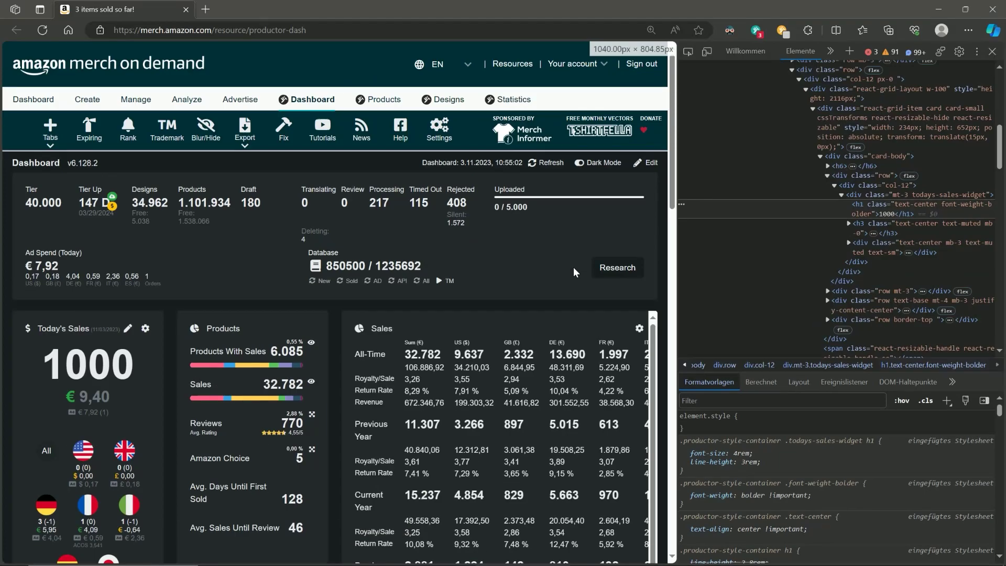
# - Close DevTools so the full-width dashboard shows Today's Sales 1000 beside yesterday's 20
pyautogui.press('F12')
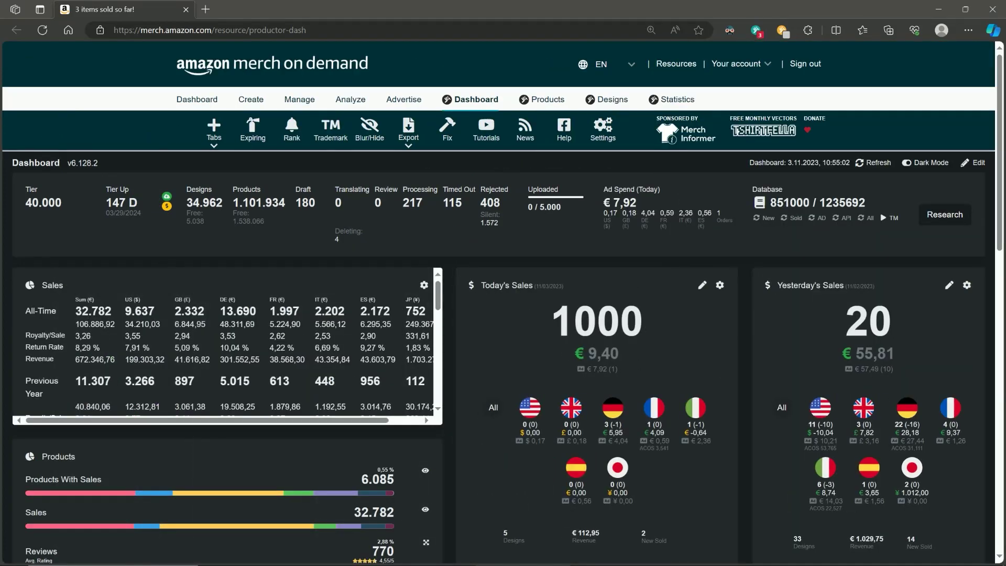